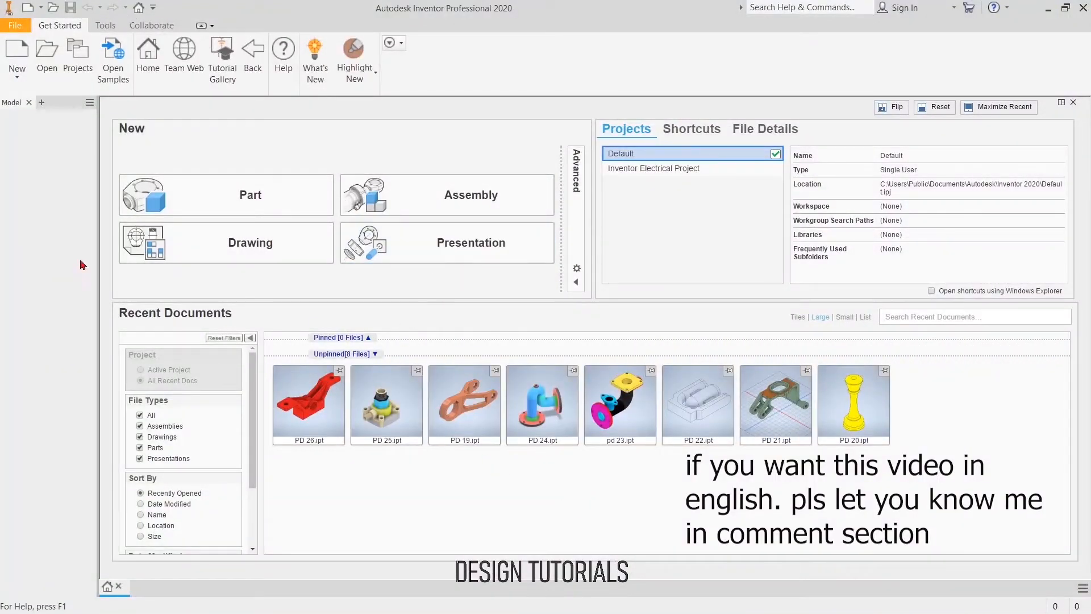
- Create a new part and start a 2D sketch on the YZ plane
left_click(236, 200)
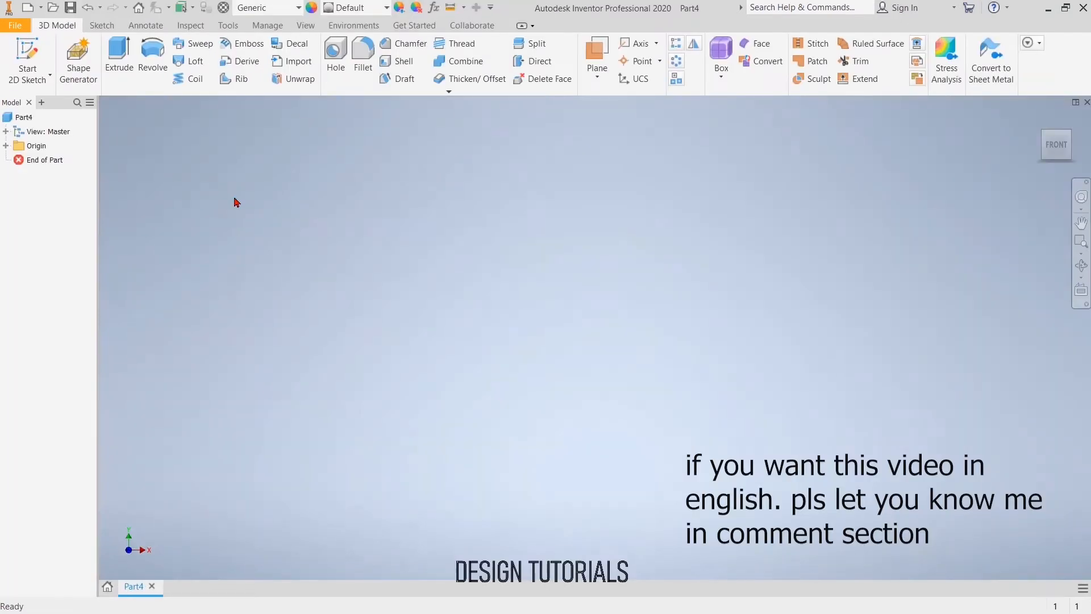
left_click(28, 53)
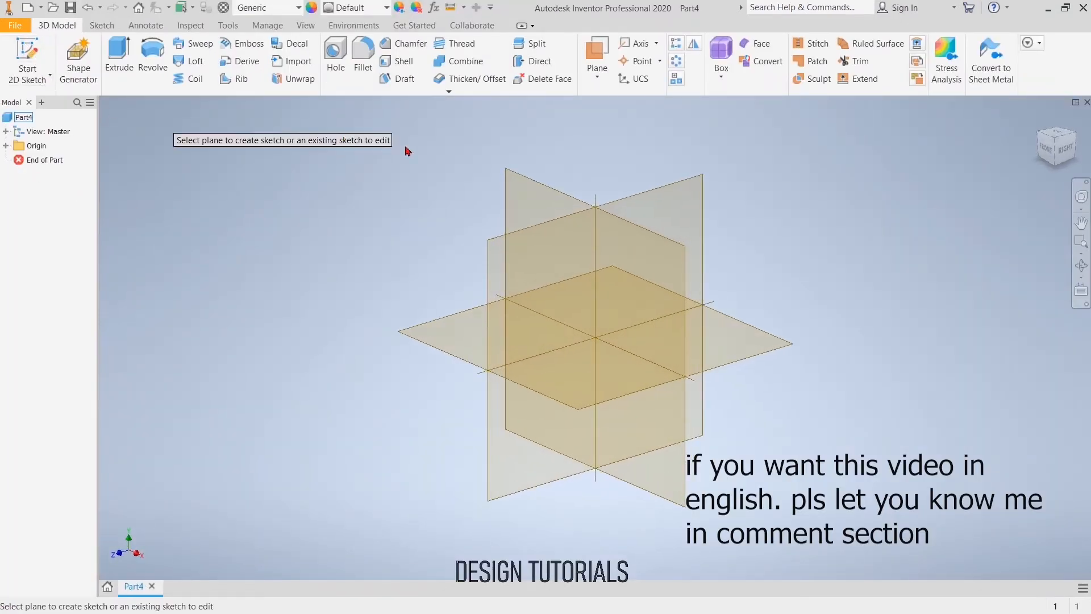
left_click(512, 236)
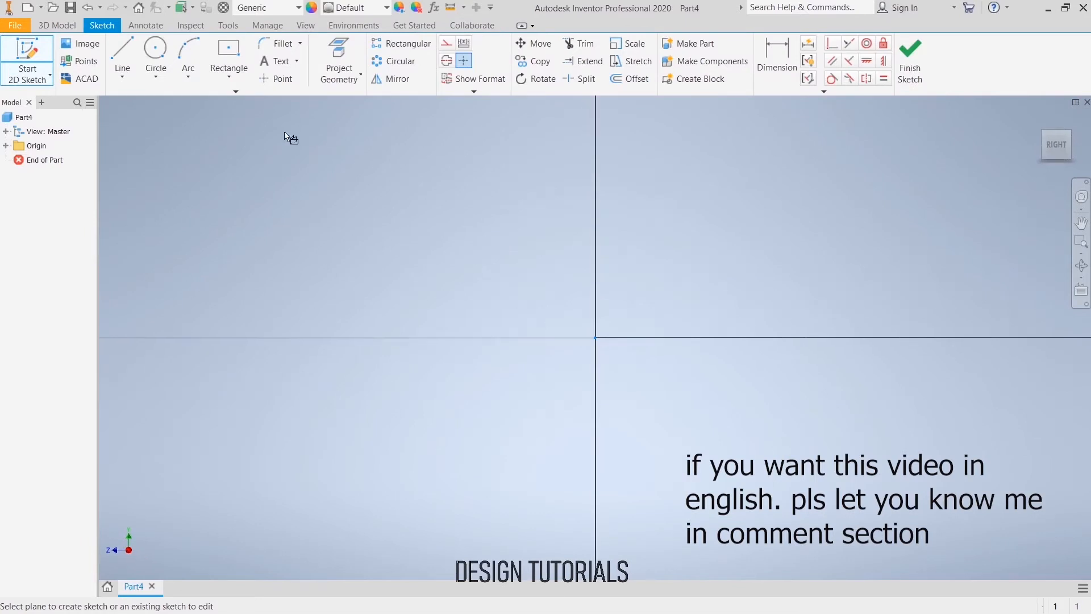
- Draw a two-point centre rectangle about 16 mm wide, centred on the sketch origin
left_click(230, 74)
left_click(244, 159)
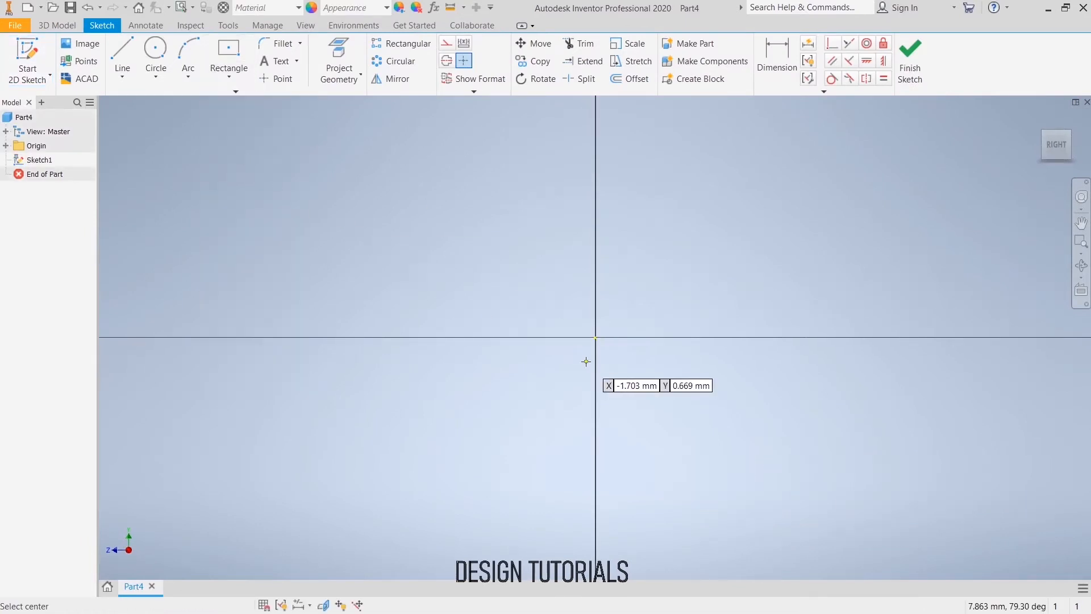
left_click(595, 338)
left_click(700, 238)
- Dimension the rectangle 15 mm high and 41.25 mm wide, and finish the sketch
left_click(776, 57)
left_click(701, 287)
left_click(768, 285)
type("15")
key("Return")
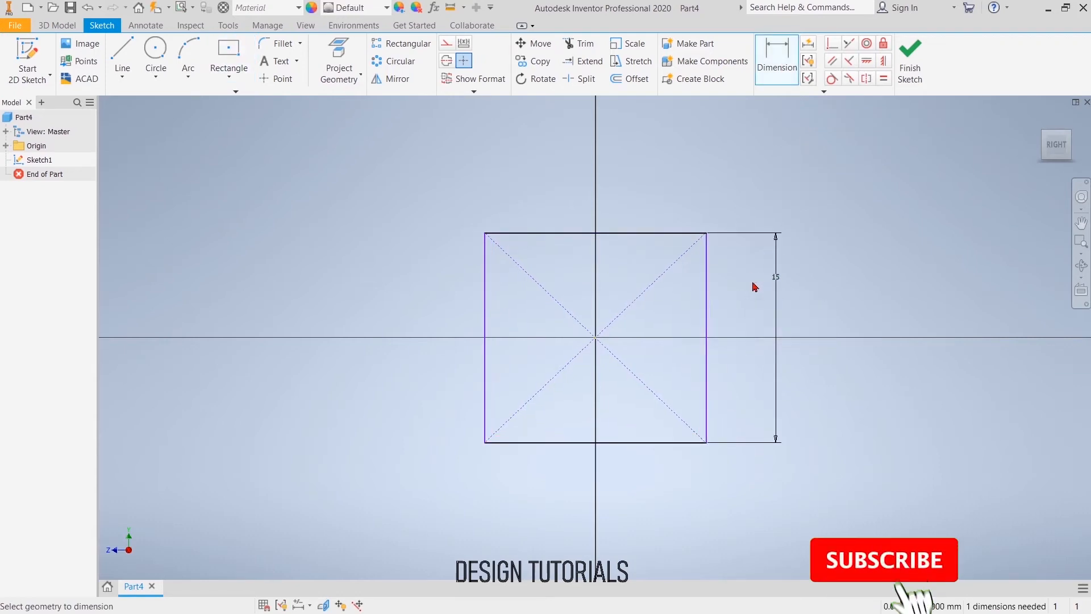
left_click(590, 233)
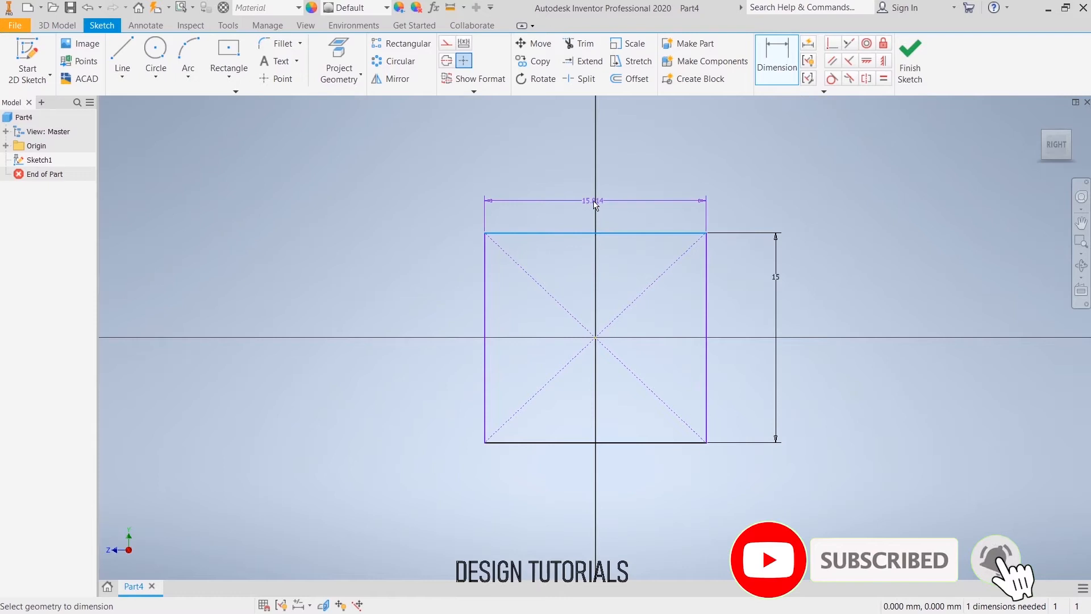
left_click(595, 206)
type("41.25")
key("Return")
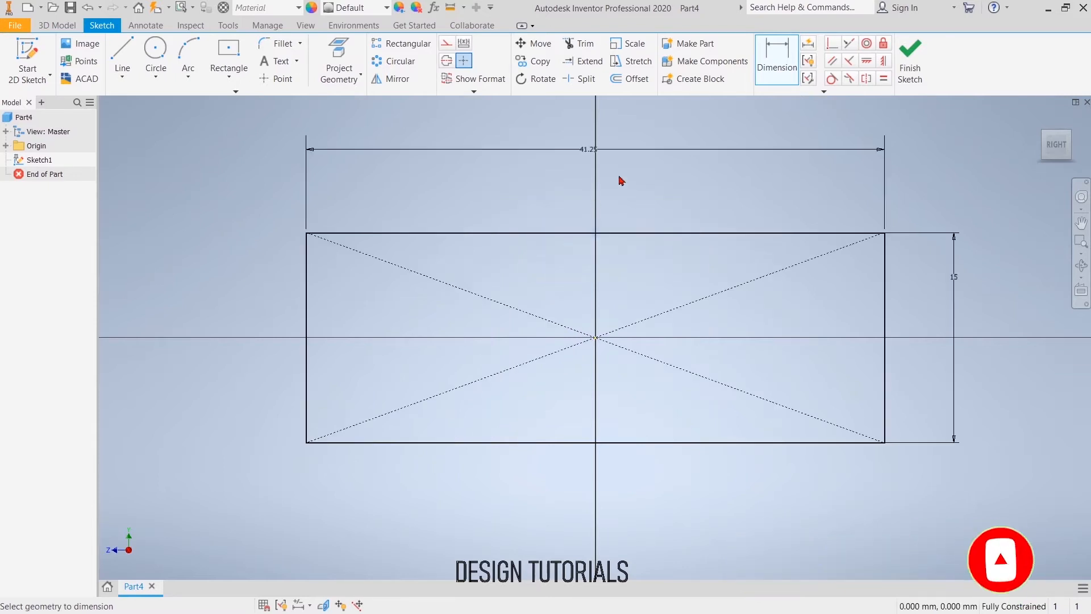
left_click(910, 62)
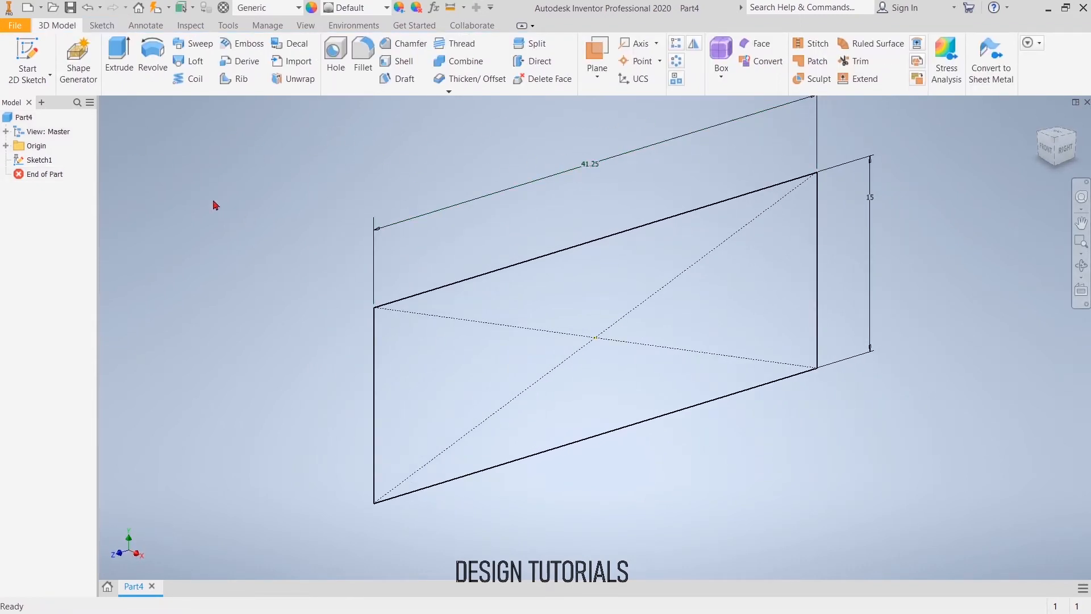
- Reopen the rectangle sketch and draw a vertical line along the rectangle's right edge, extending past both of its corners
double_click(48, 161)
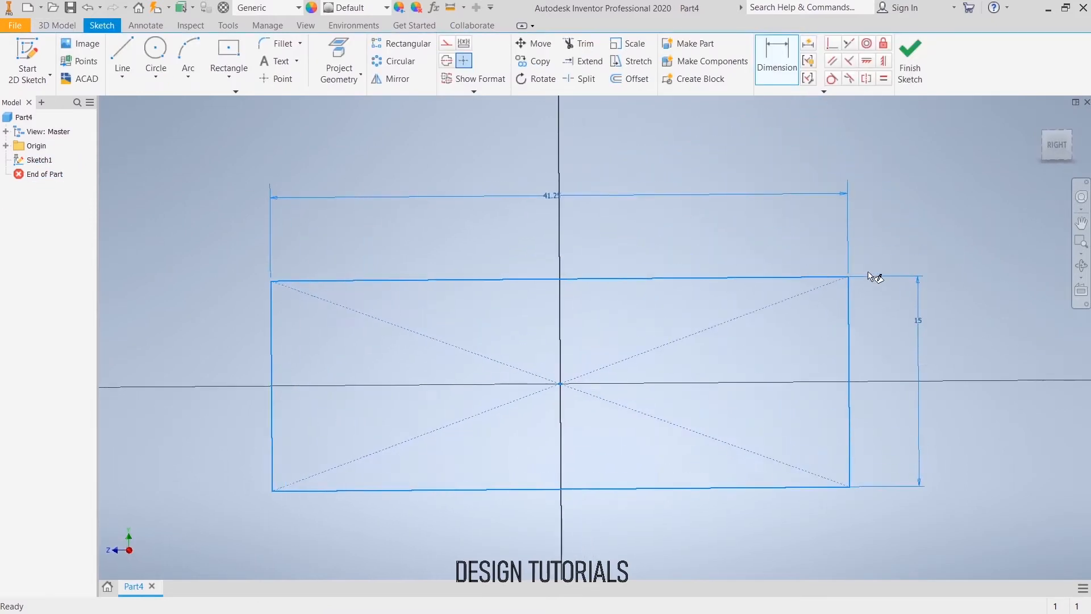
scroll(872, 287, "down", 4)
middle_click_drag(884, 254, 687, 227)
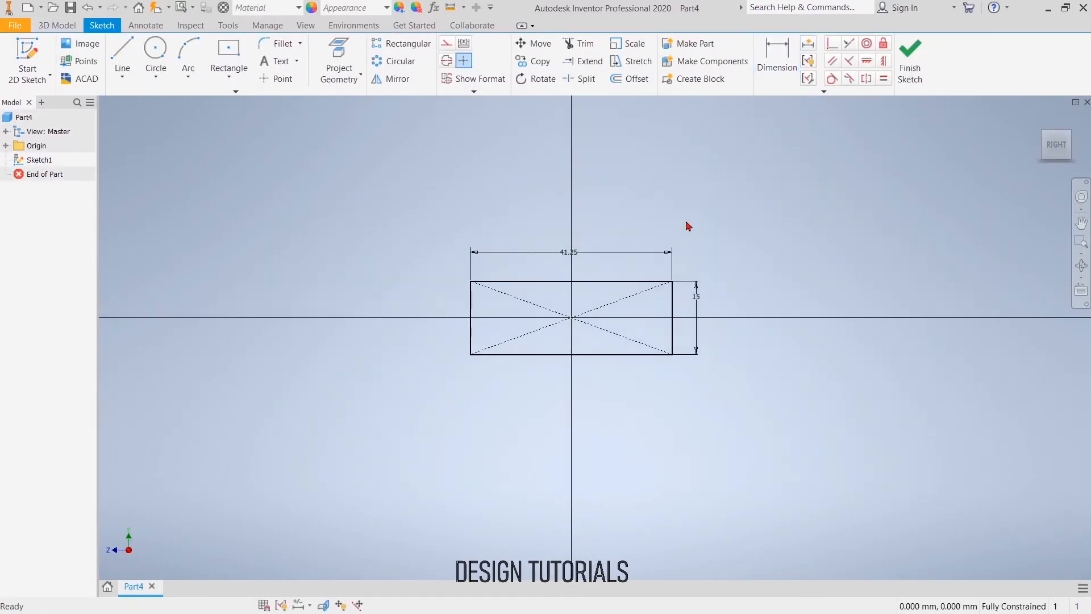
scroll(703, 219, "up", 3)
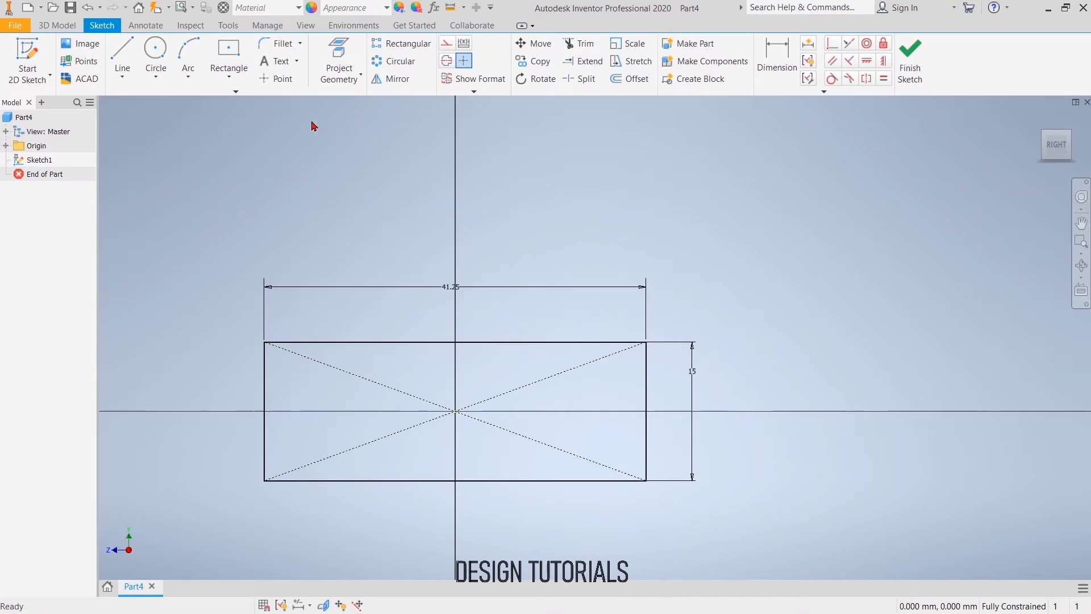
left_click(122, 61)
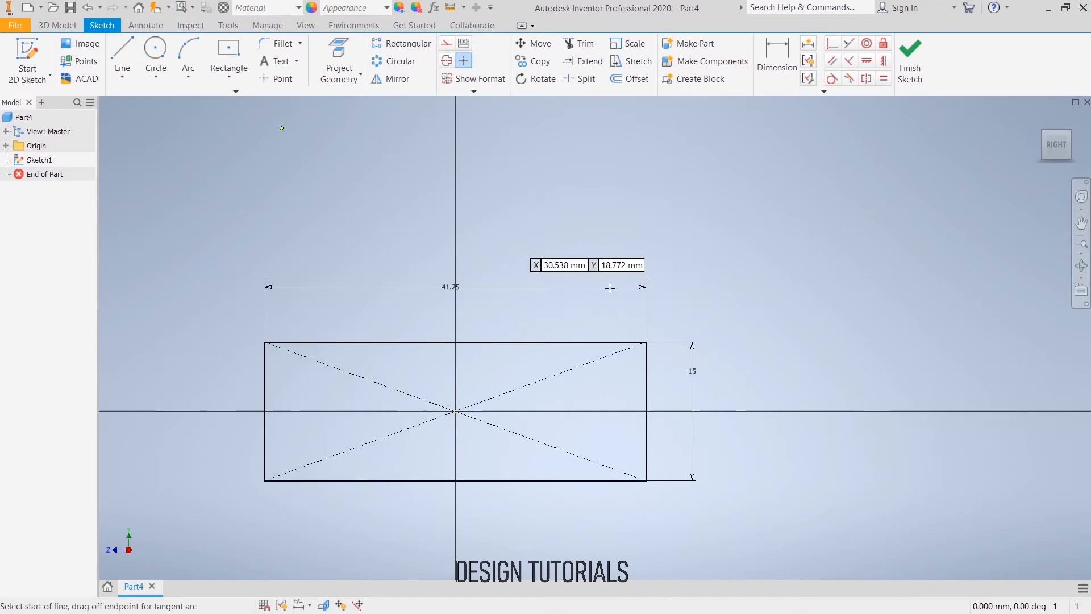
left_click(645, 314)
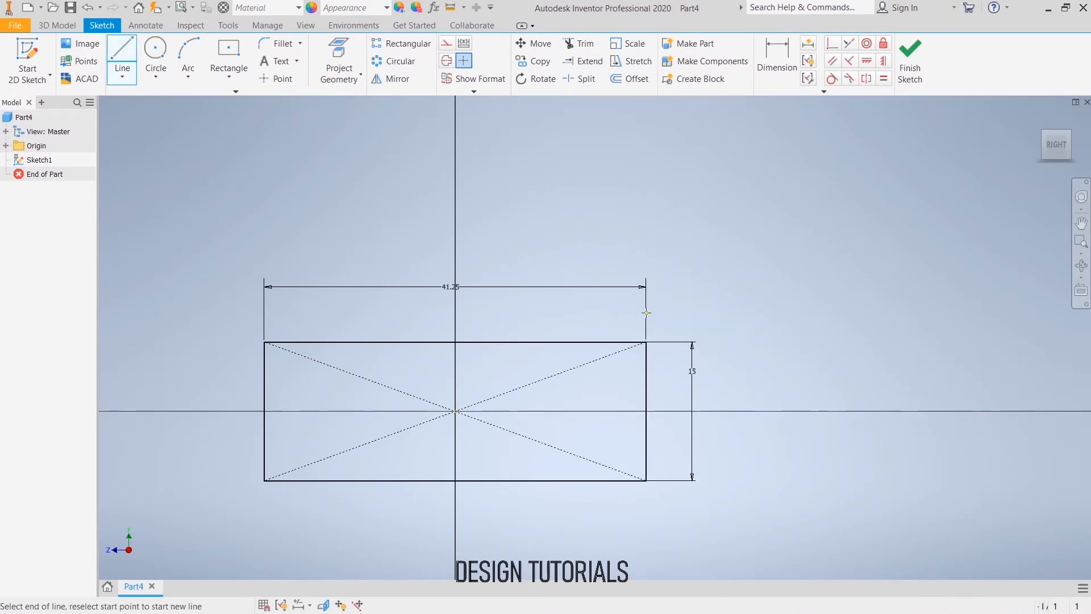
left_click(646, 547)
right_click(791, 342)
left_click(843, 348)
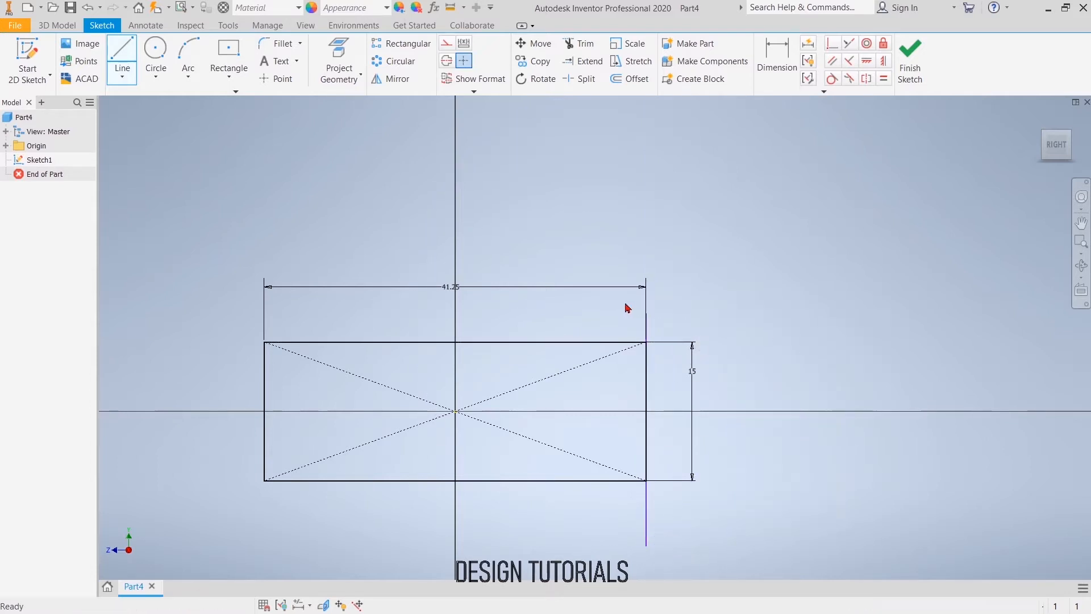
- Move the rectangle's width dimension below it and convert the vertical line on the right edge to construction geometry
left_click_drag(454, 294, 451, 529)
right_click(648, 319)
left_click(706, 322)
- Offset the vertical construction line 5 mm inward into the rectangle
left_click(629, 80)
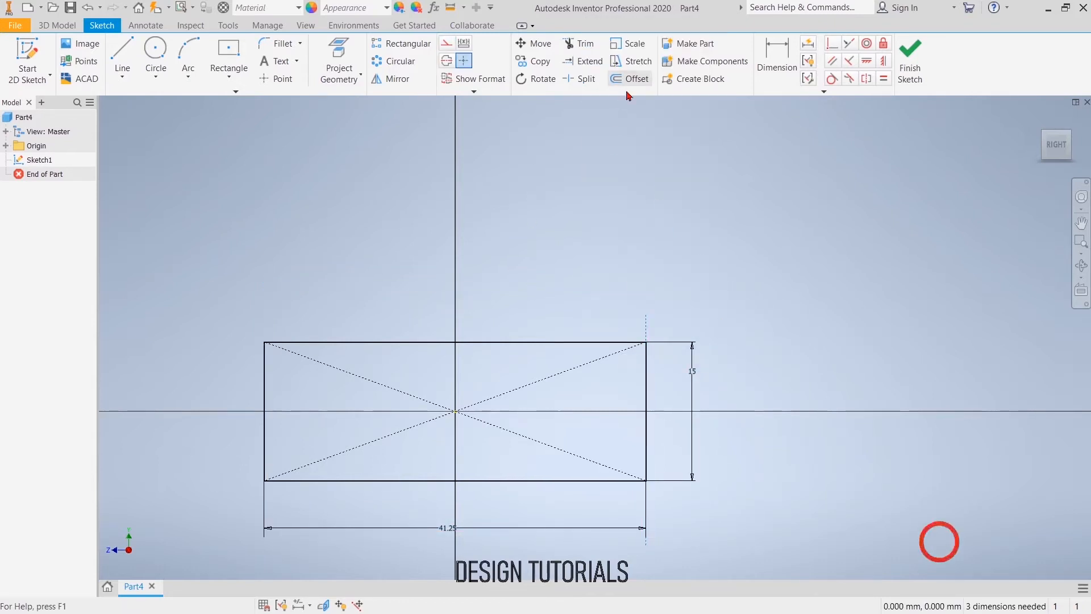
left_click(646, 323)
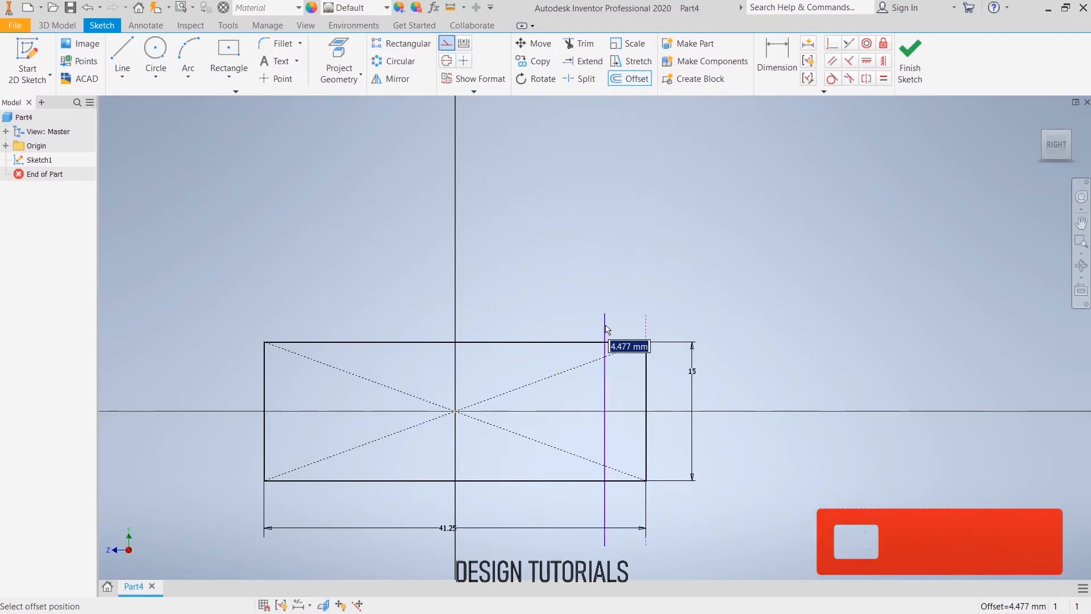
type("5")
key("Return")
right_click(643, 228)
left_click(686, 229)
- Trim the portions of the offset line and the construction line that extend above the rectangle
left_click(585, 51)
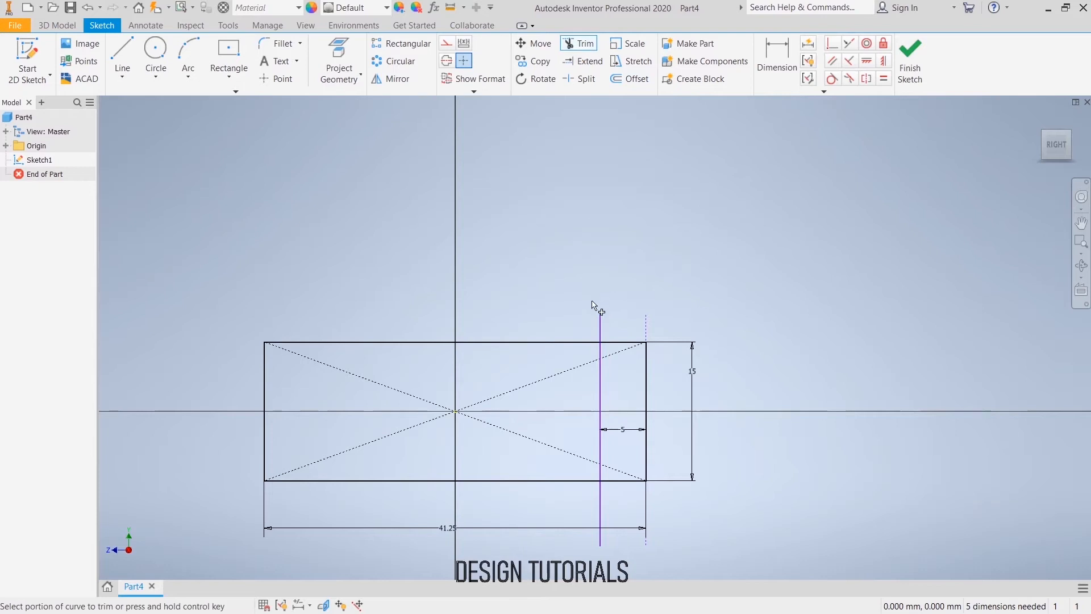
right_click(605, 250)
left_click(654, 251)
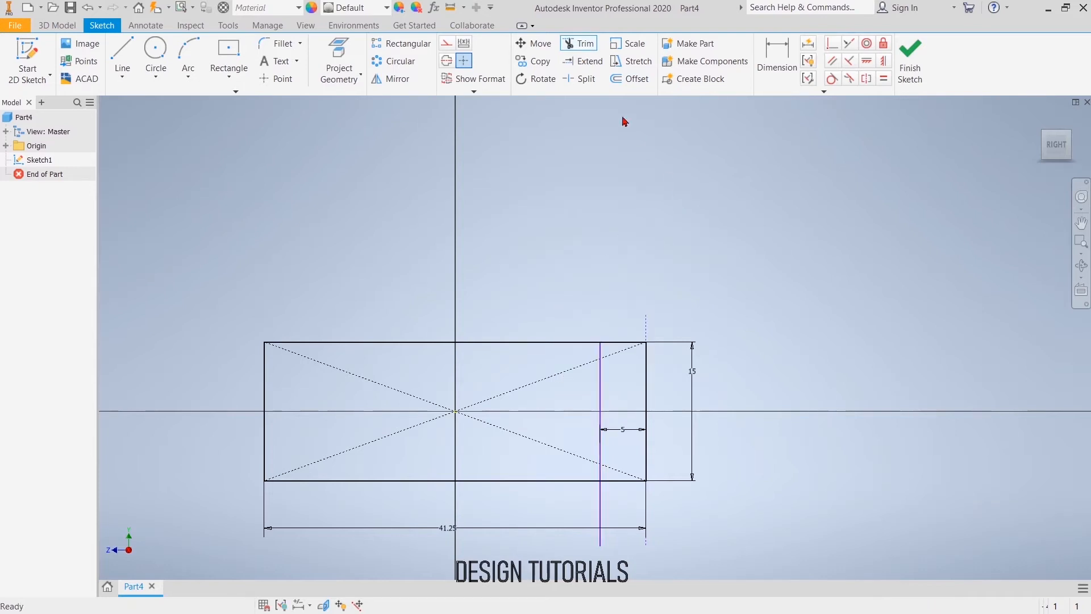
left_click(574, 43)
left_click(645, 322)
right_click(640, 296)
left_click(685, 296)
- Draw an arm profile rising diagonally from the rectangle's upper-right corner into a horizontal end about 4.7 mm thick, returning to the offset line
left_click(122, 57)
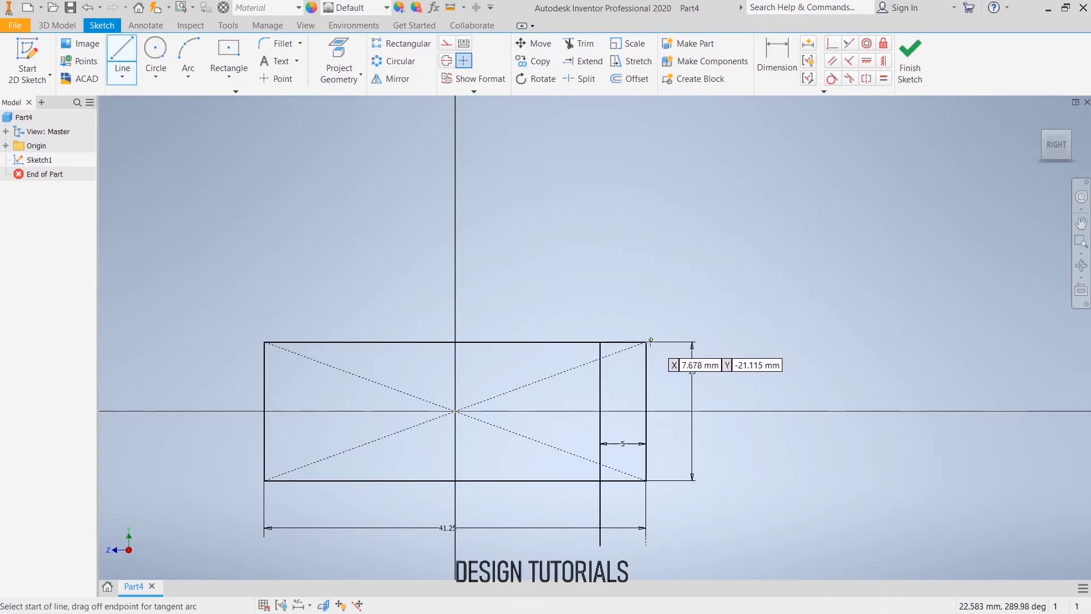
left_click(647, 341)
left_click(756, 240)
left_click(866, 240)
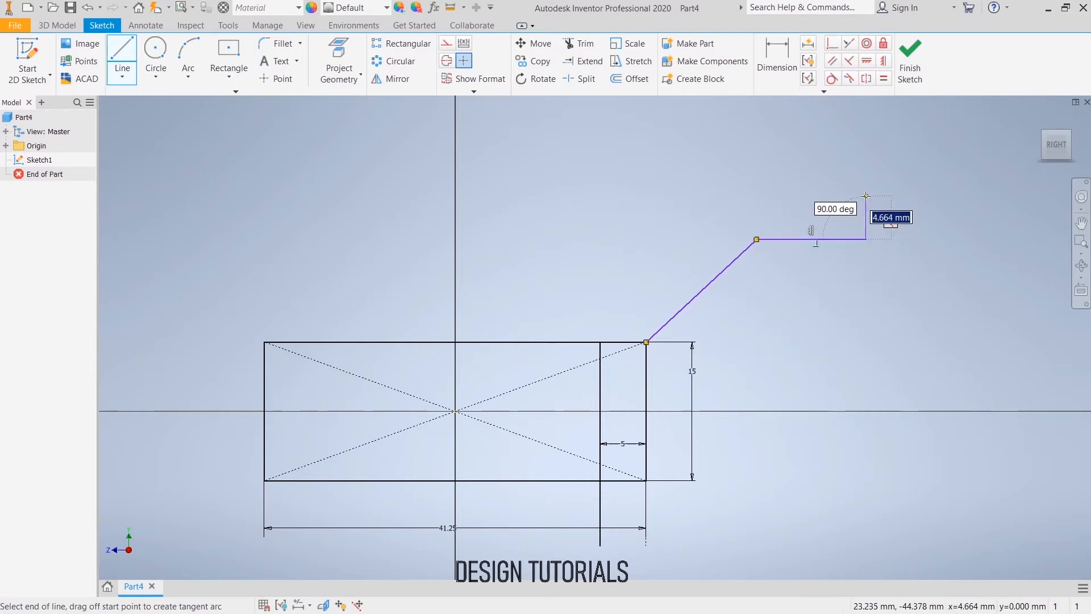
left_click(866, 196)
left_click(730, 197)
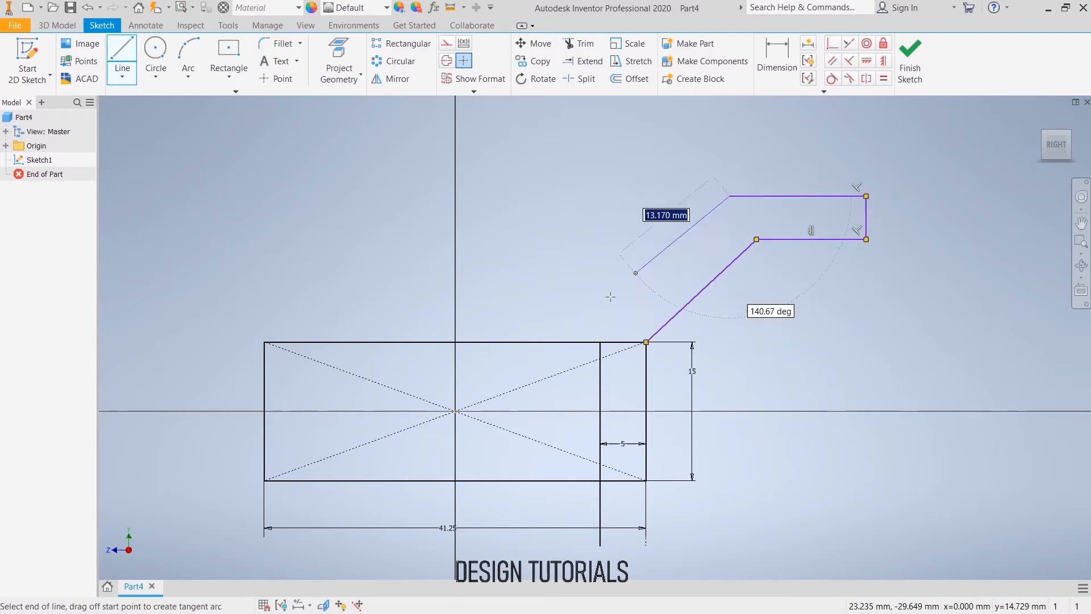
left_click(600, 342)
right_click(603, 247)
left_click(650, 247)
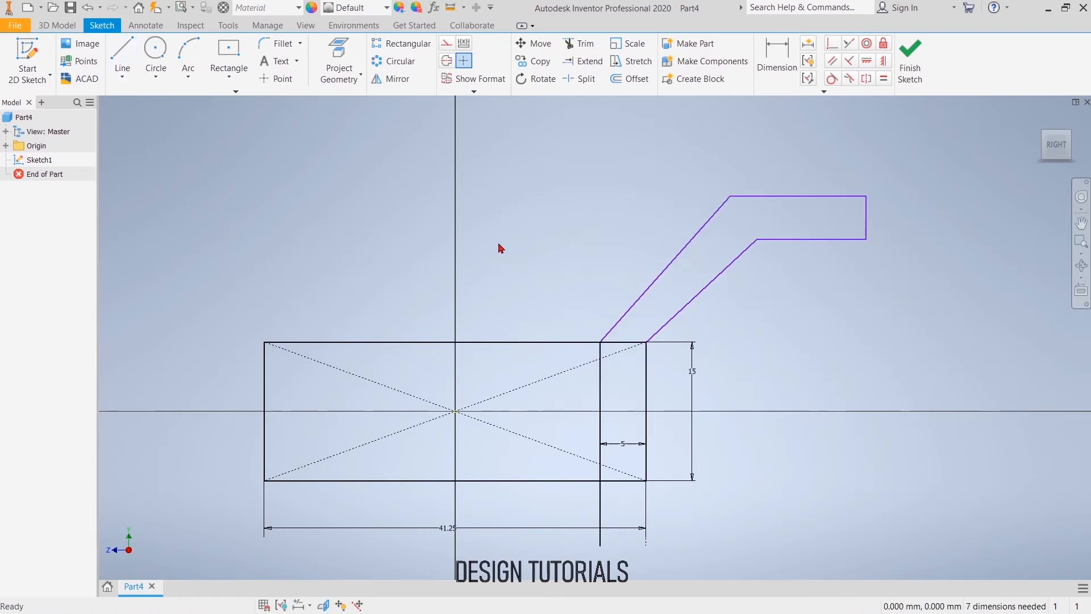
- Dimension the short vertical end of the arm to 3.75 mm
left_click(776, 60)
left_click(866, 227)
left_click(893, 220)
type("3")
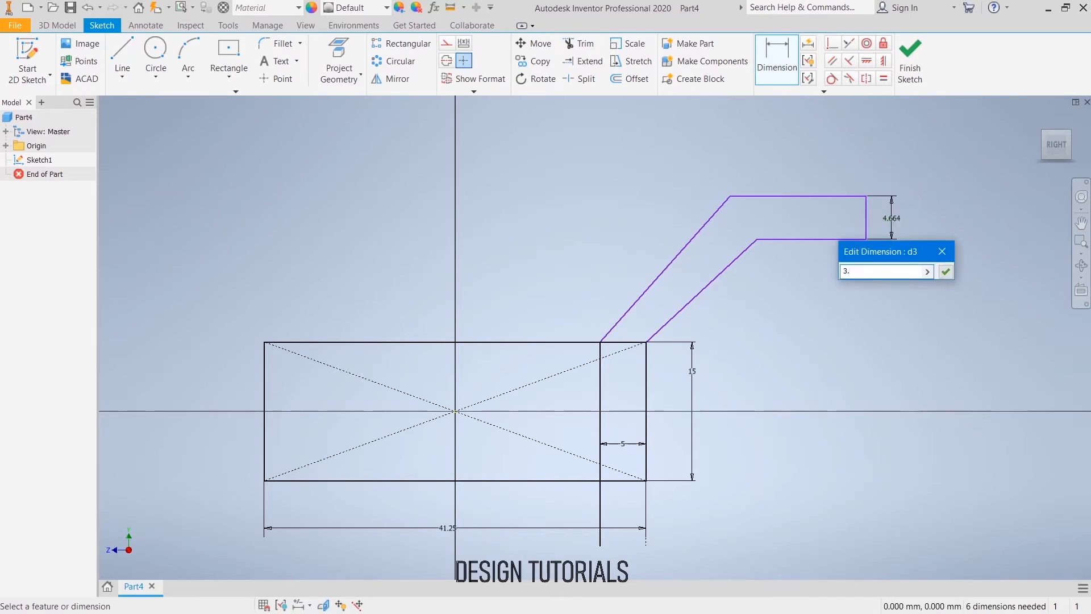
type(".75")
key("Return")
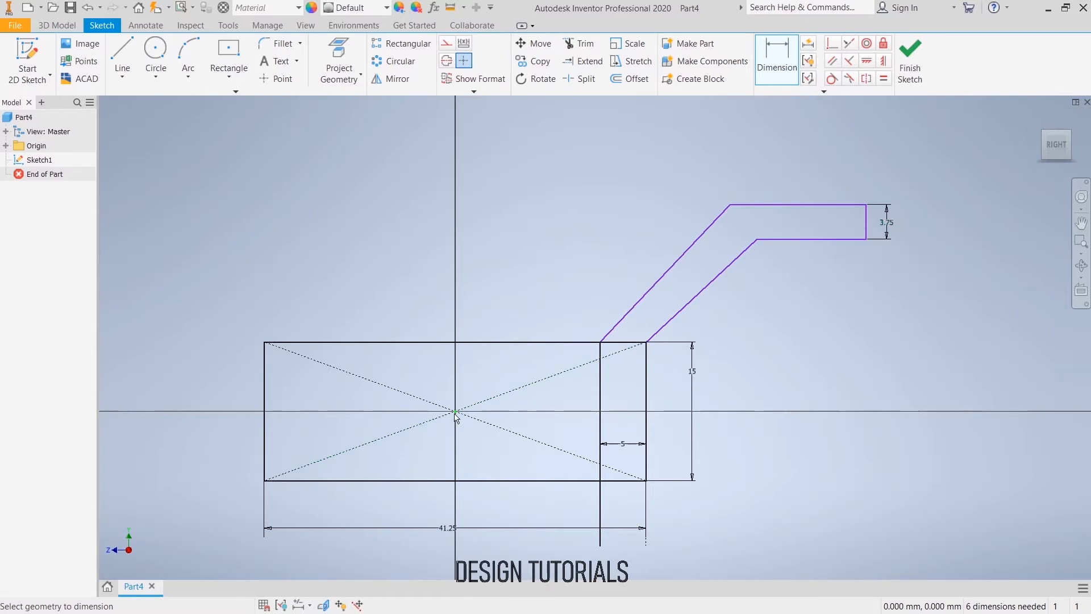
- Add a driven horizontal dimension from the rectangle's centre to the offset vertical line
left_click(602, 358)
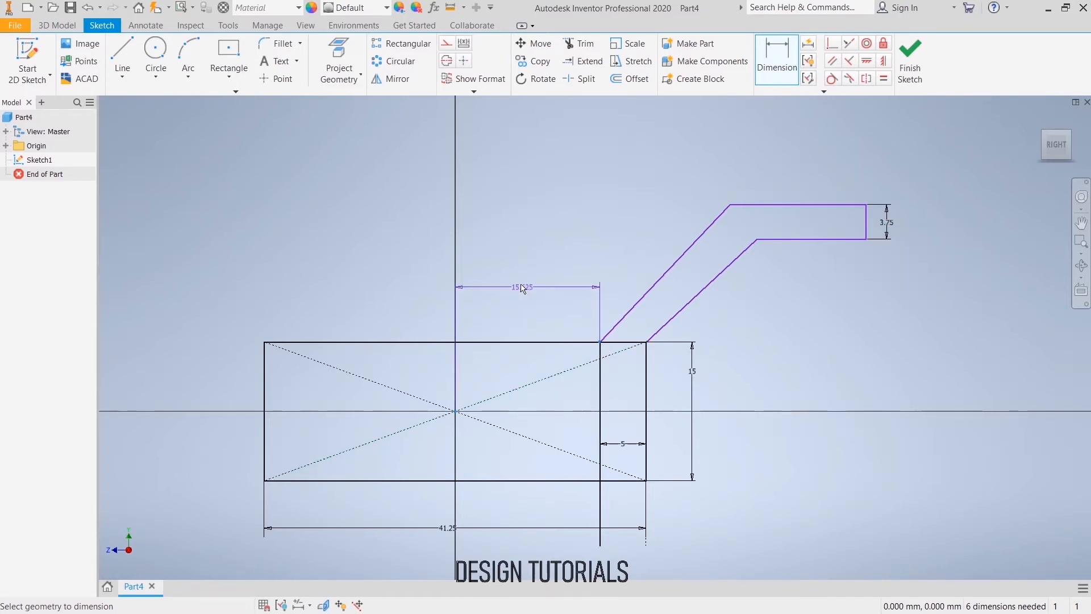
left_click(535, 288)
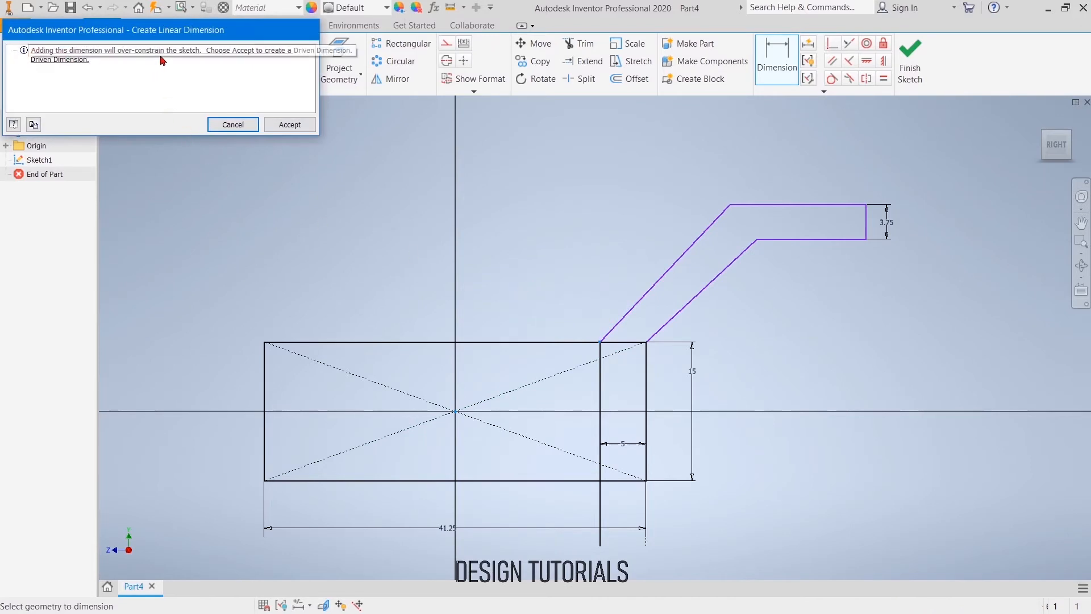
left_click(289, 125)
- Dimension the horizontal distance from the rectangle's centre to the arm's upper bend point as 58.75/2
left_click(455, 412)
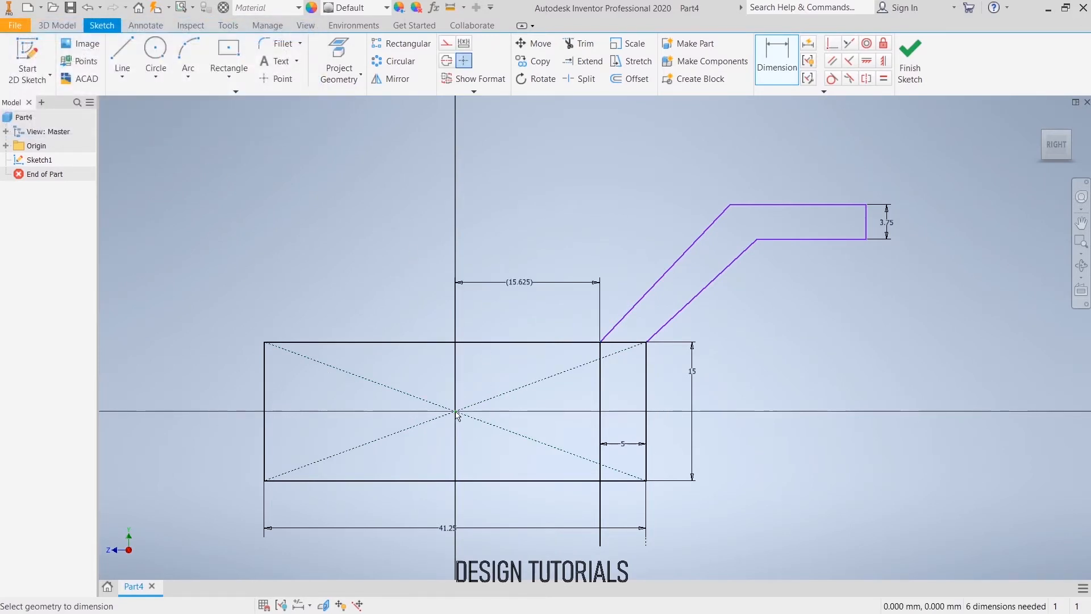
left_click(730, 205)
left_click(550, 164)
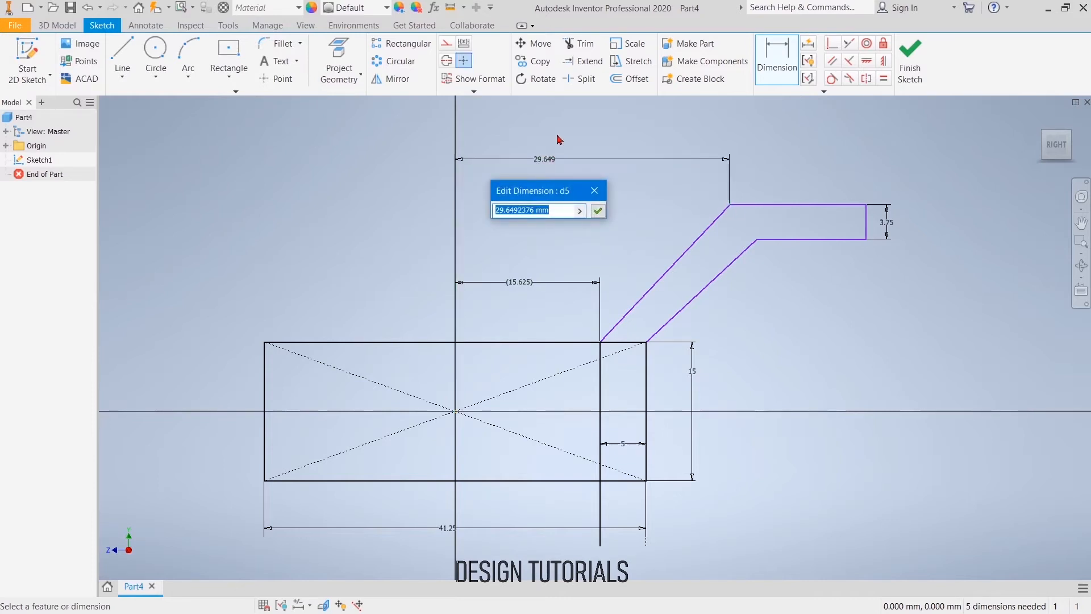
type("58.75/2")
key("Return")
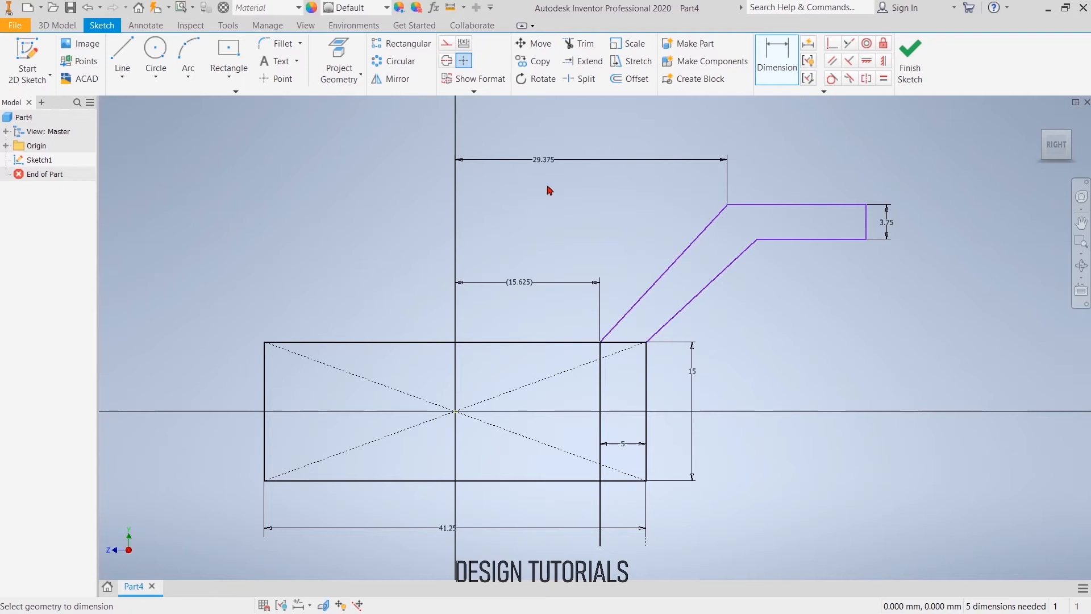
- Dimension the horizontal distance from the rectangle's centre to the arm's vertical end as 106.25/2
left_click(867, 223)
left_click(613, 119)
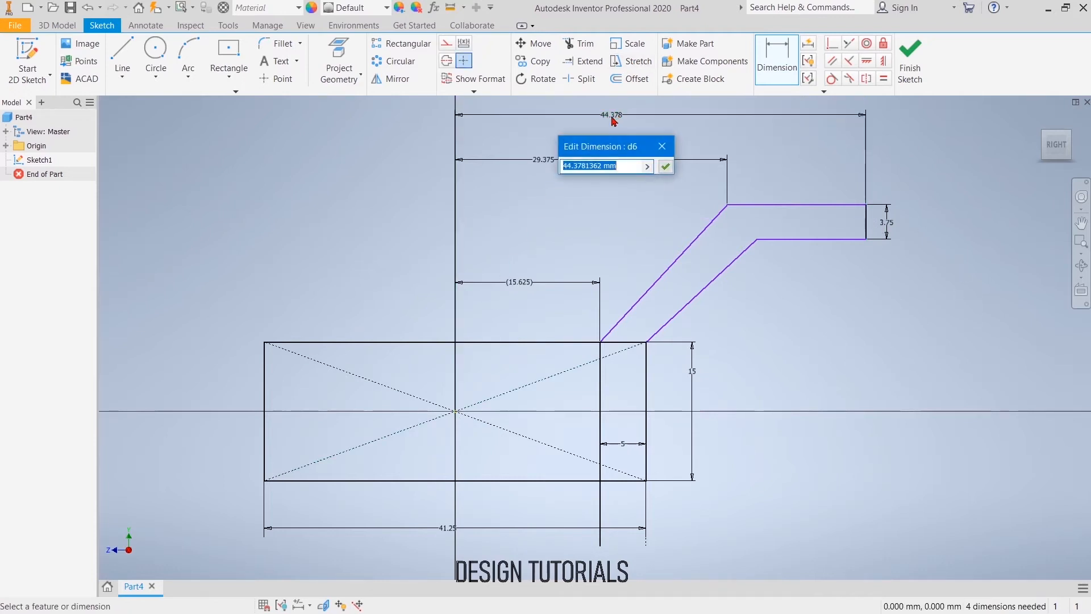
type("106.25/2")
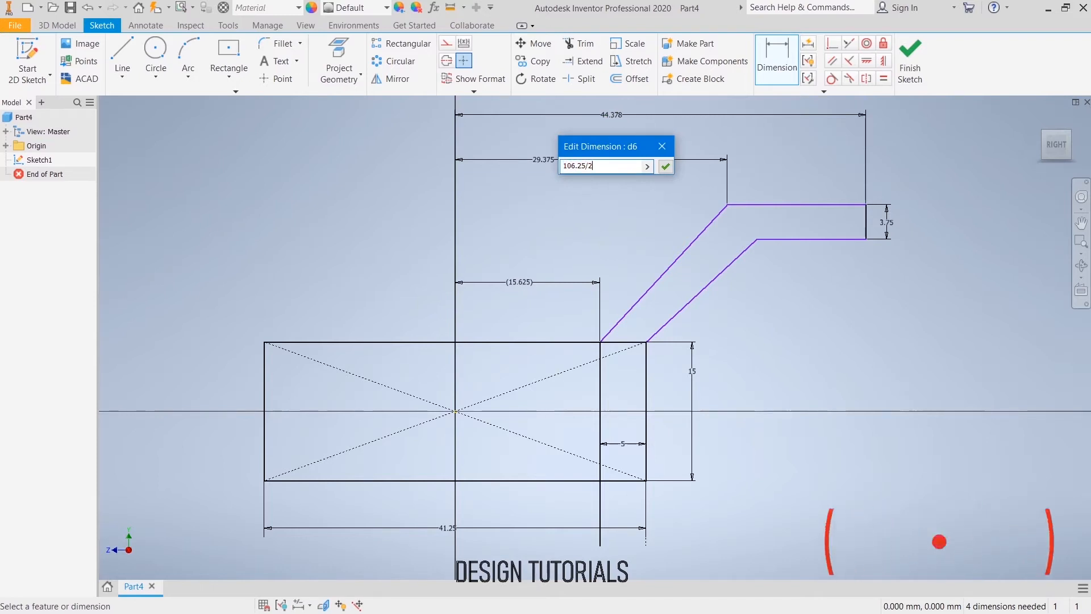
left_click(665, 166)
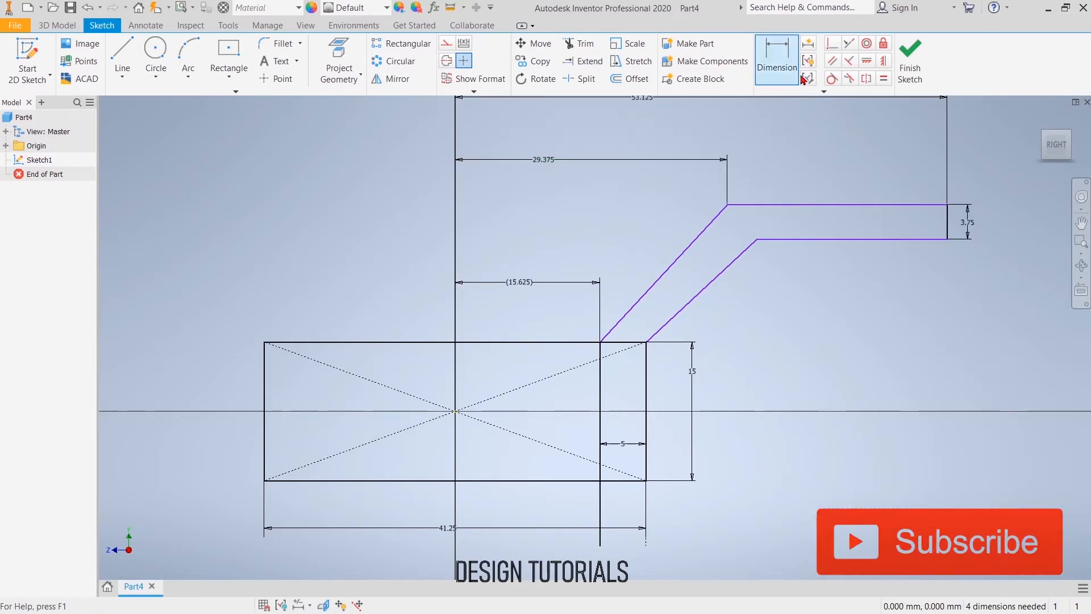
- Apply a parallel constraint between the arm's two diagonal lines
left_click(831, 63)
left_click(728, 275)
left_click(694, 242)
right_click(619, 200)
left_click(654, 198)
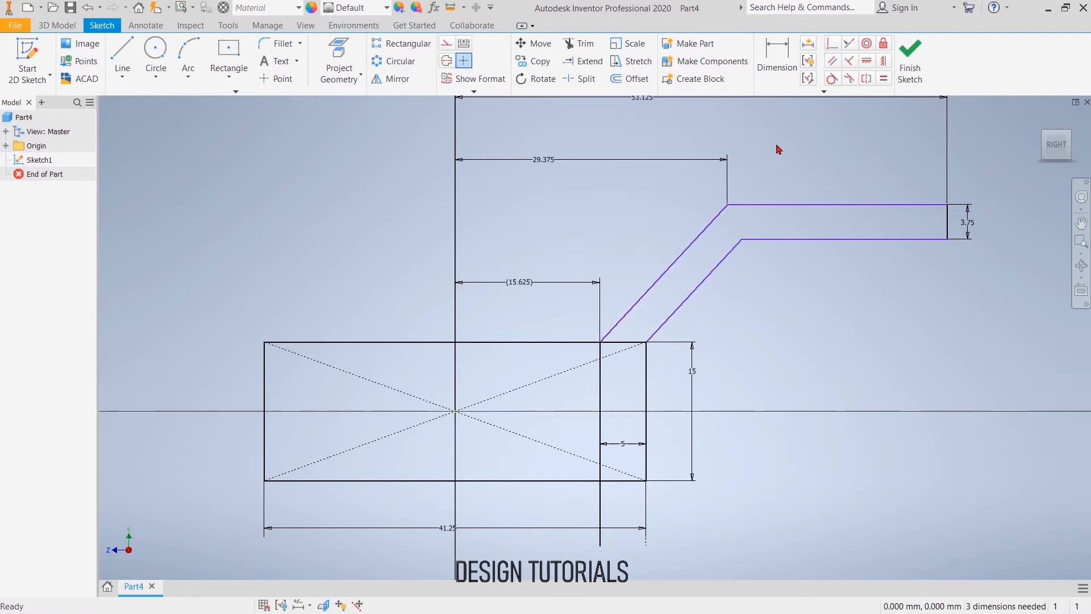
- Dimension the vertical distance from the rectangle's bottom edge to the arm's top edge as 33.75 mm
left_click(777, 57)
left_click(632, 480)
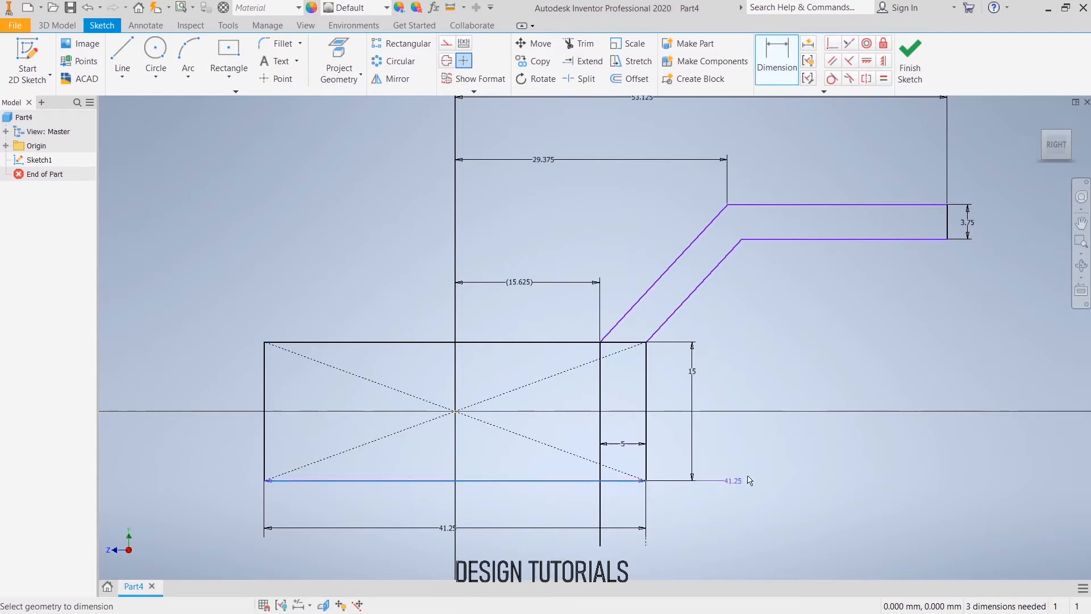
left_click(893, 216)
left_click(999, 298)
type("33.")
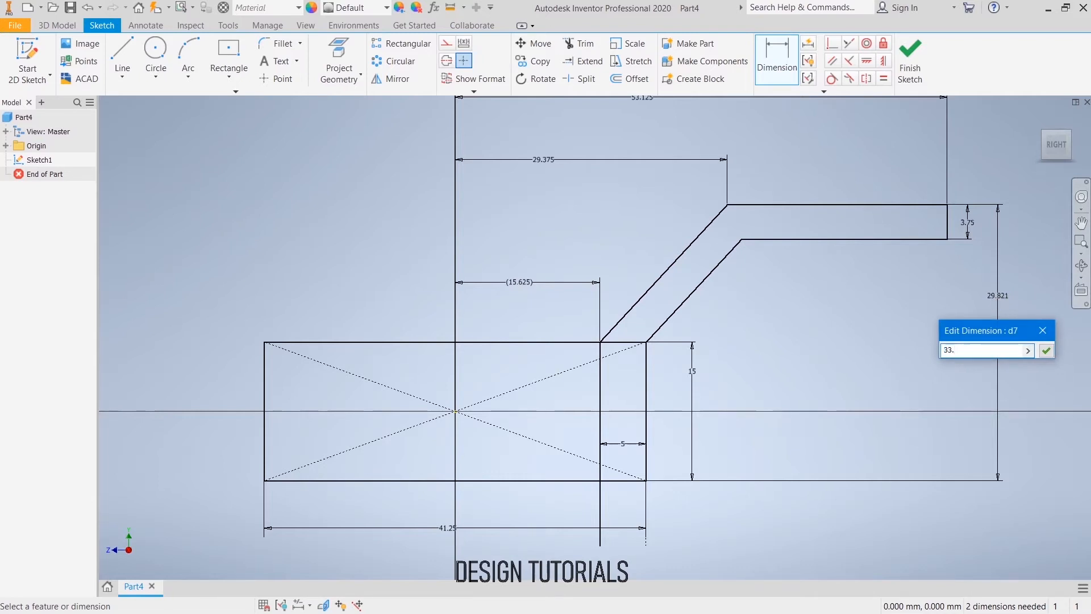
type("75")
key("Return")
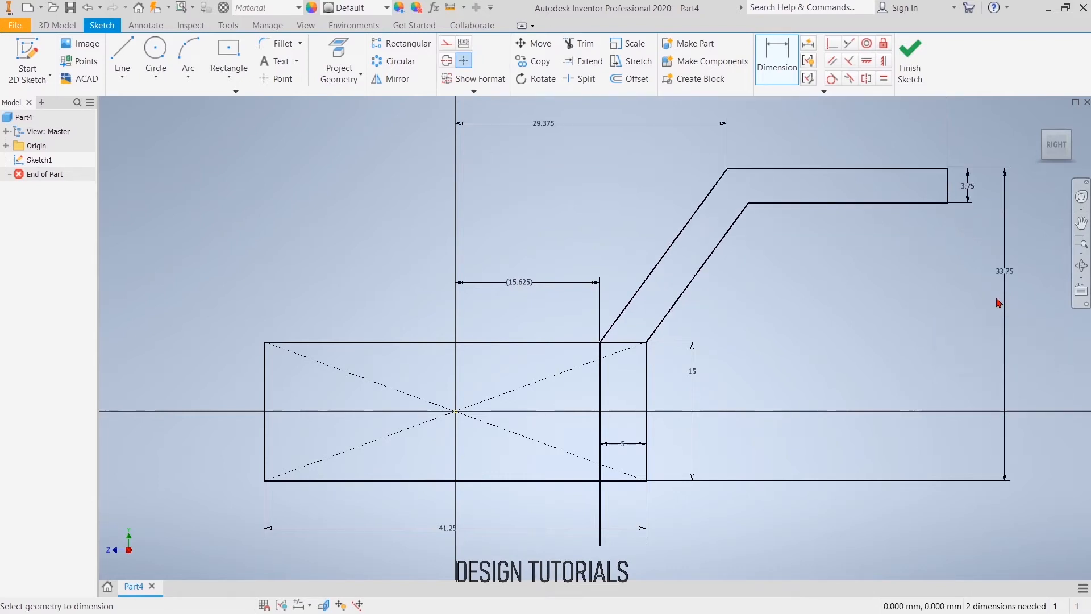
right_click(772, 396)
left_click(813, 386)
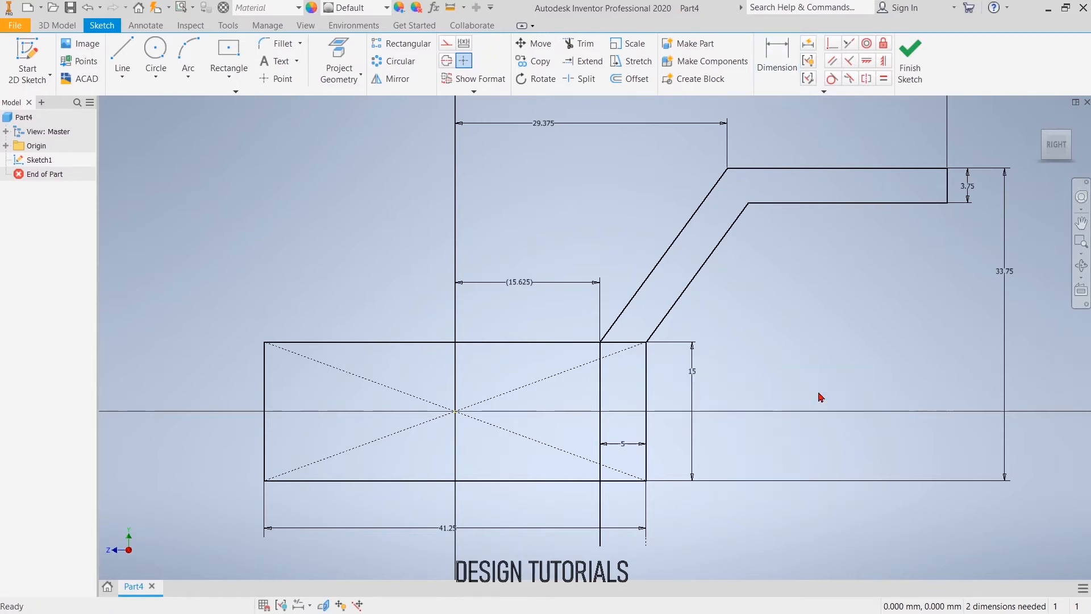
- Convert the vertical line inside the rectangle to construction geometry and finish the sketch
right_click(602, 413)
left_click(639, 444)
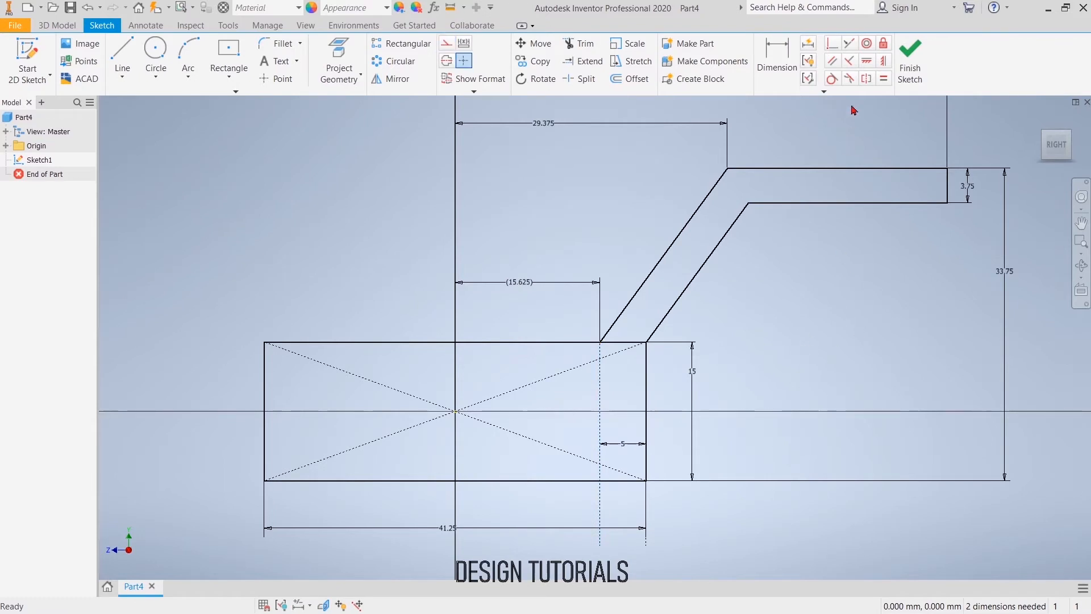
left_click(910, 60)
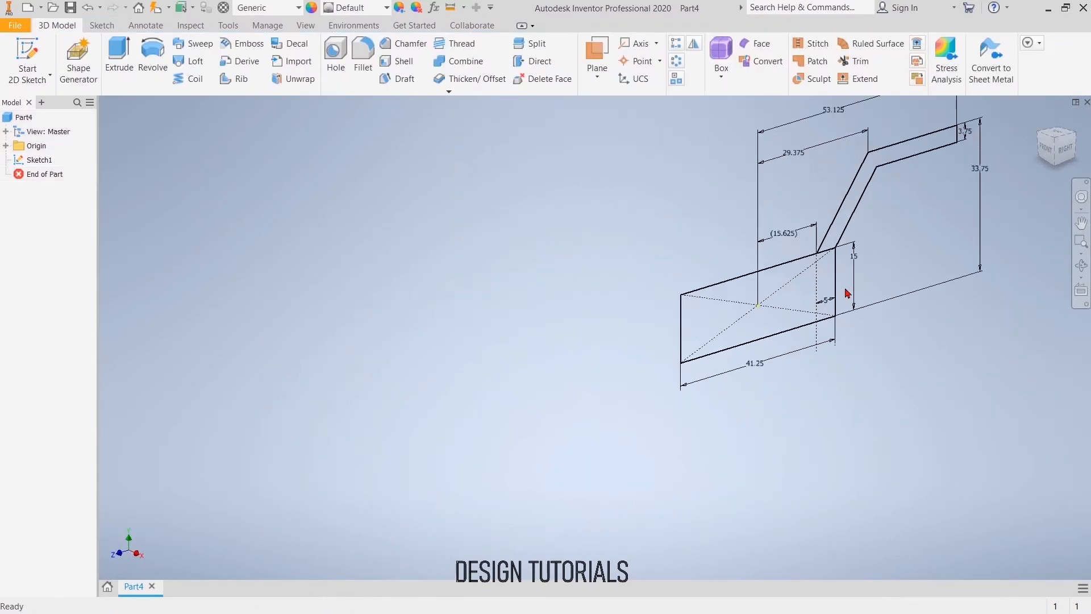
- Extrude the rectangle profile 18.75 mm in the flipped direction to form the base block
scroll(848, 292, "down", 5)
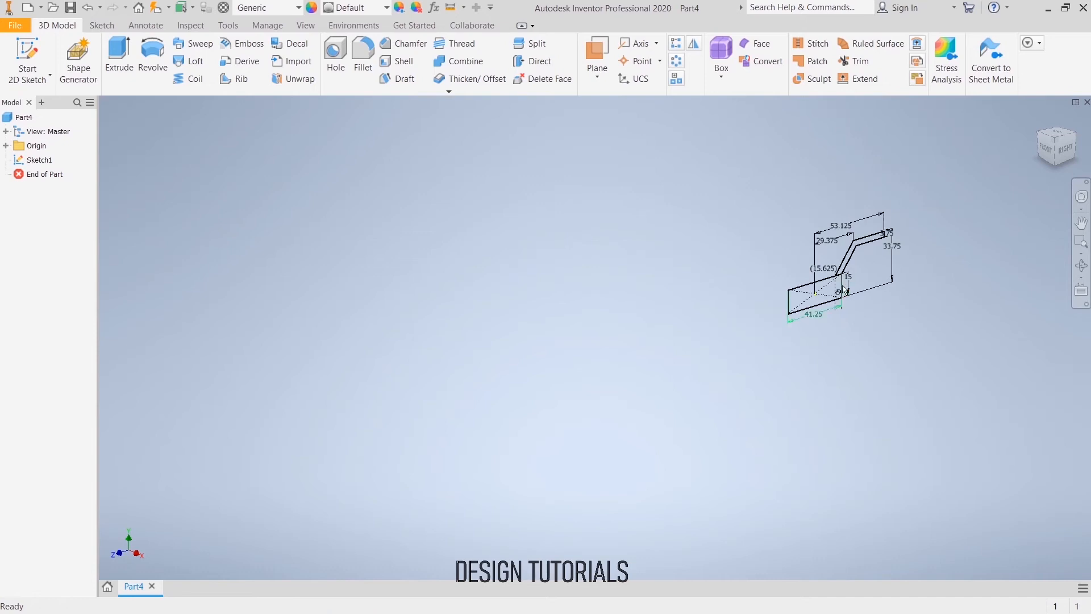
middle_click_drag(872, 367, 602, 387)
scroll(614, 364, "up", 3)
middle_click_drag(626, 341, 628, 392)
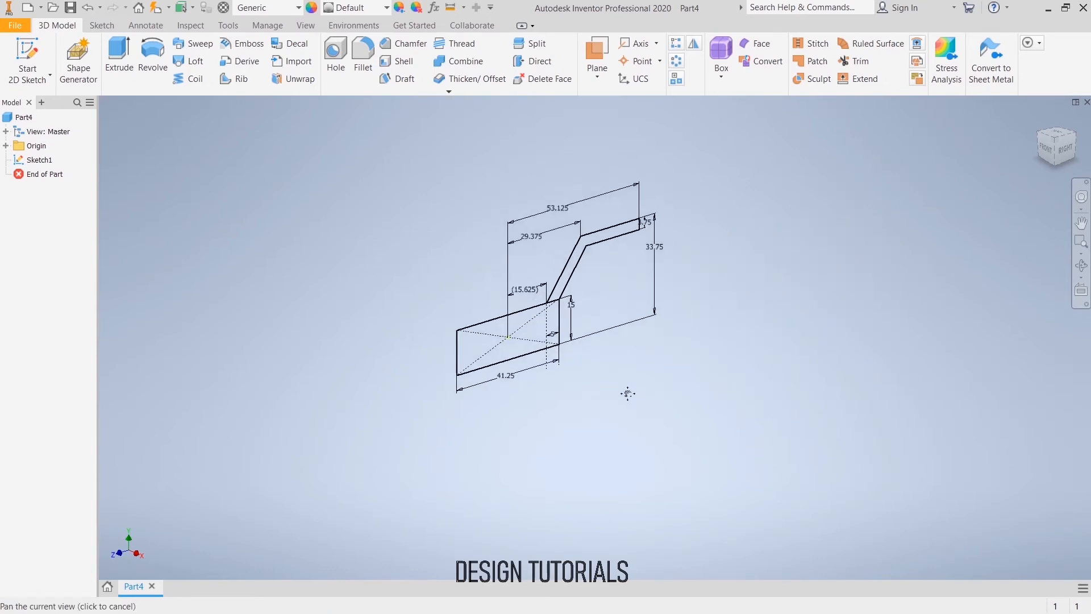
left_click(120, 56)
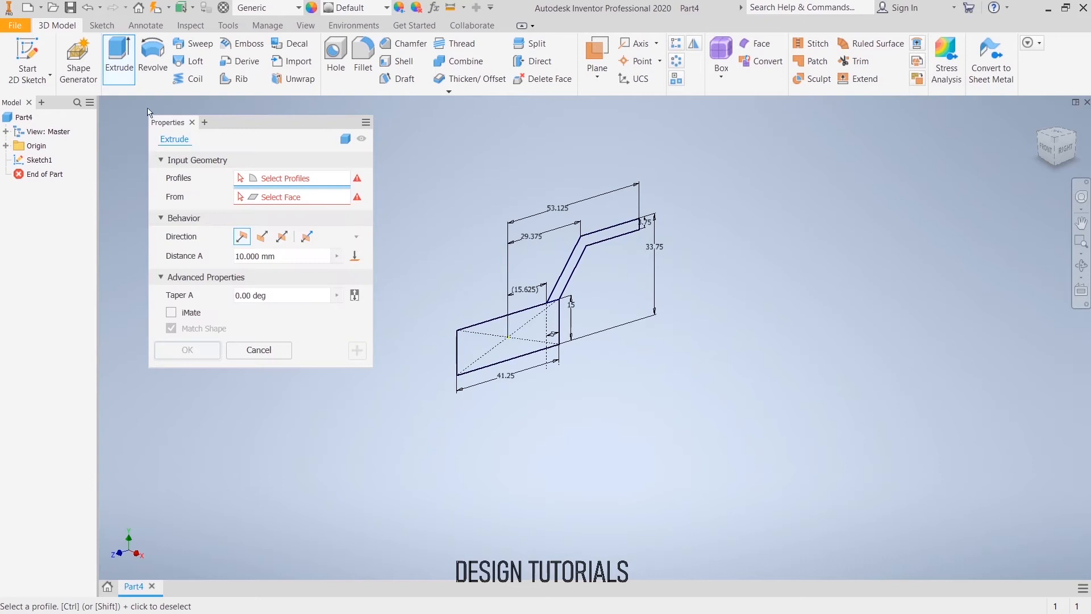
left_click(485, 340)
left_click_drag(285, 256, 196, 253)
type("18.75")
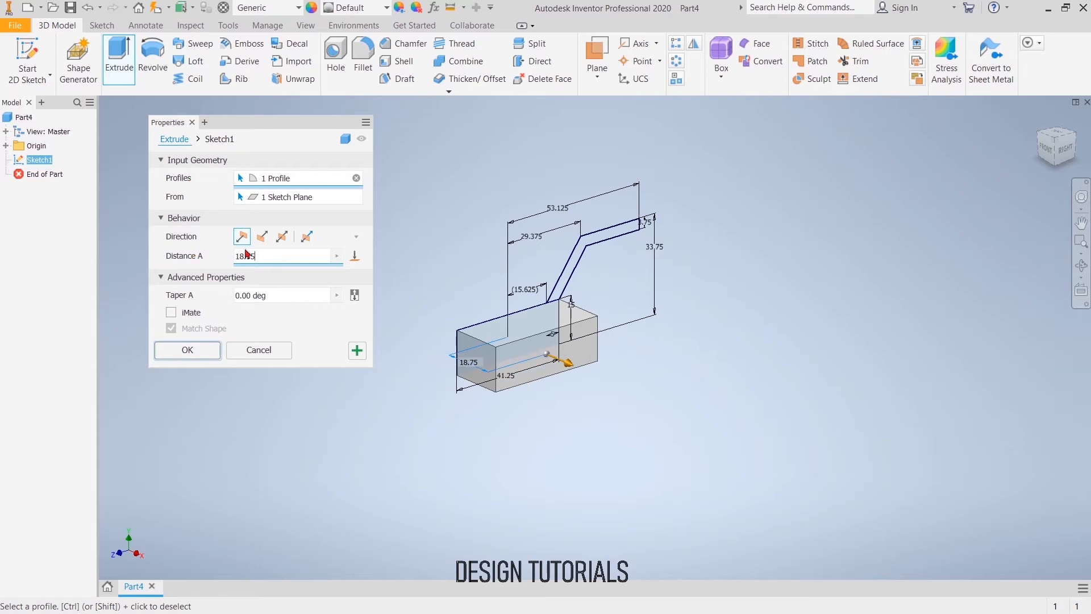
left_click(198, 357)
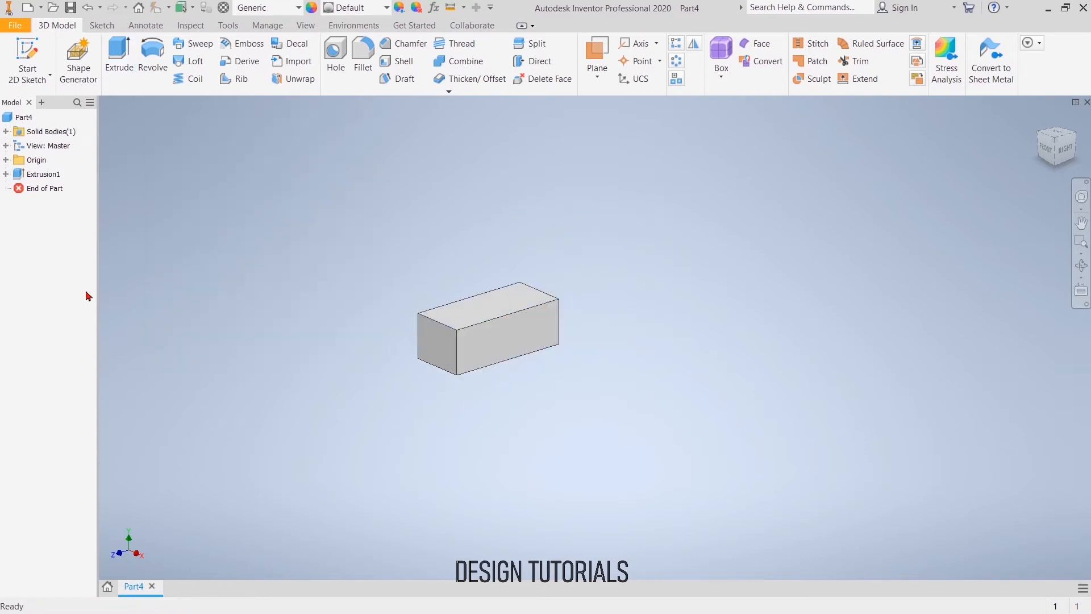
- Turn on the visibility of the sketch consumed by the block's extrusion
left_click(6, 174)
left_click(39, 194)
right_click(39, 194)
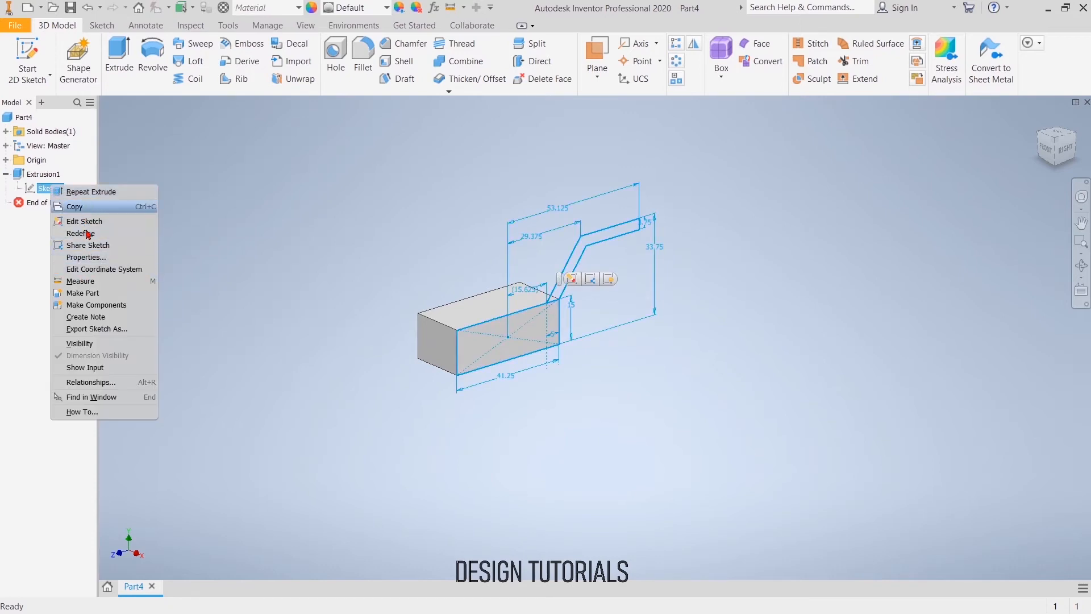
left_click(86, 344)
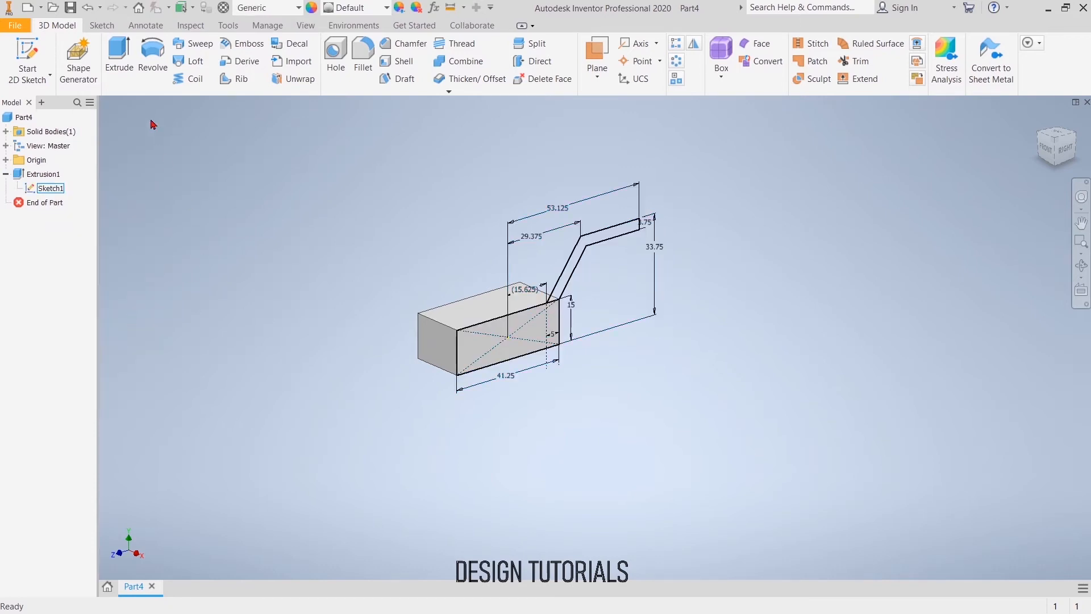
- Extrude the angled arm profile 18.75 mm in the flipped direction, joined to the block, and hide the shared sketch
left_click(119, 57)
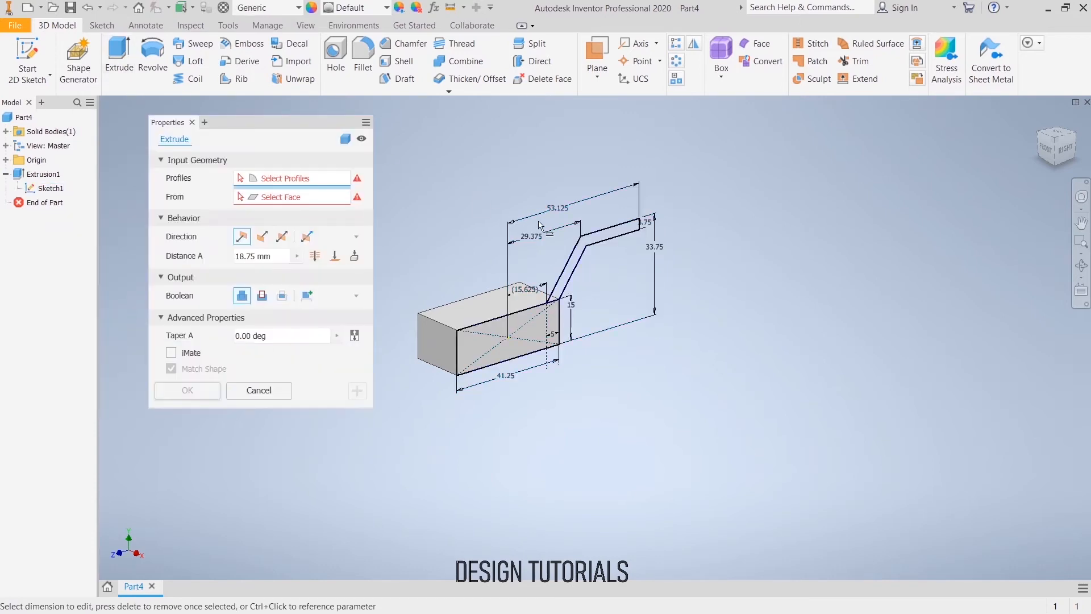
scroll(591, 247, "down", 2)
scroll(591, 245, "up", 6)
left_click(591, 242)
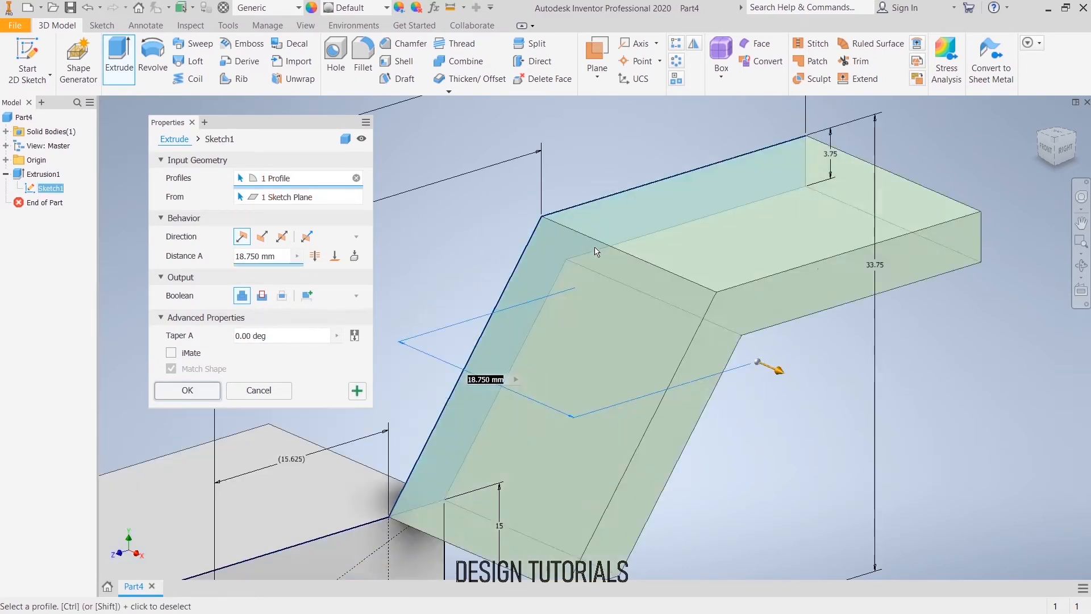
scroll(555, 283, "down", 5)
left_click(263, 241)
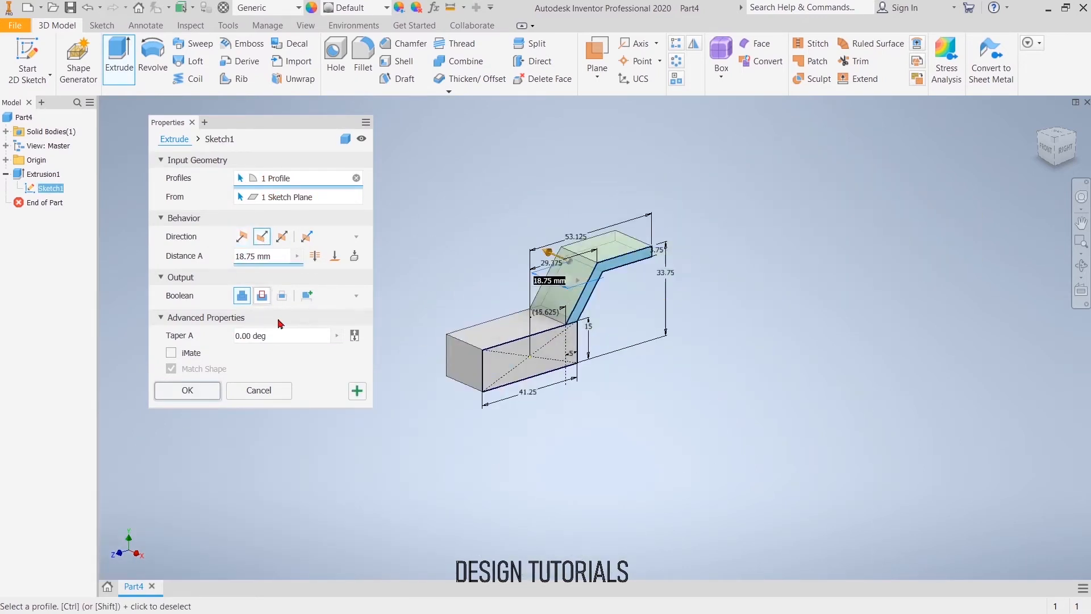
left_click(189, 390)
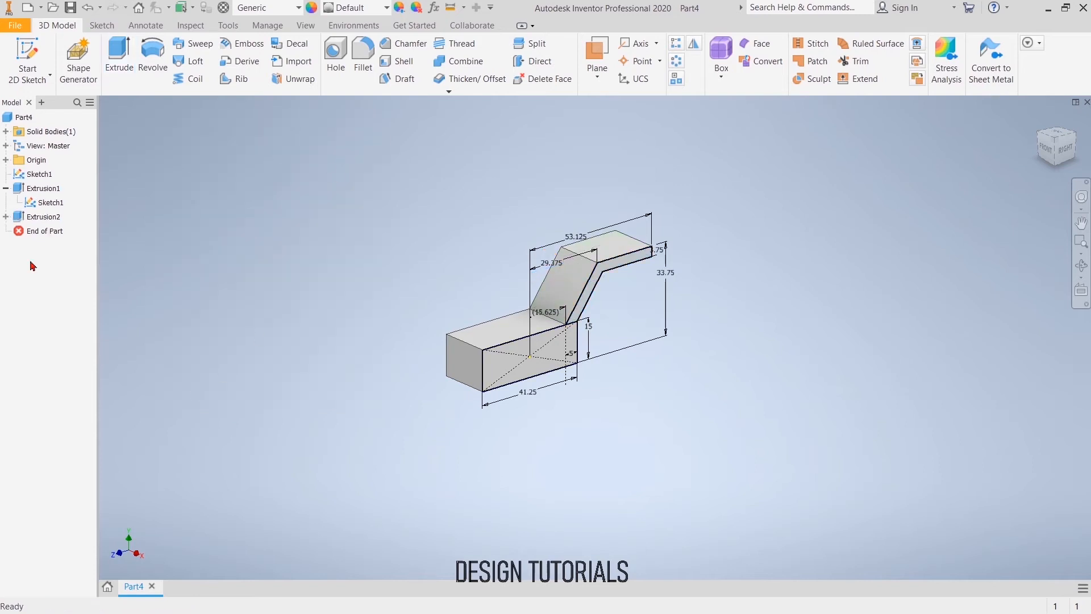
right_click(49, 202)
left_click(124, 310)
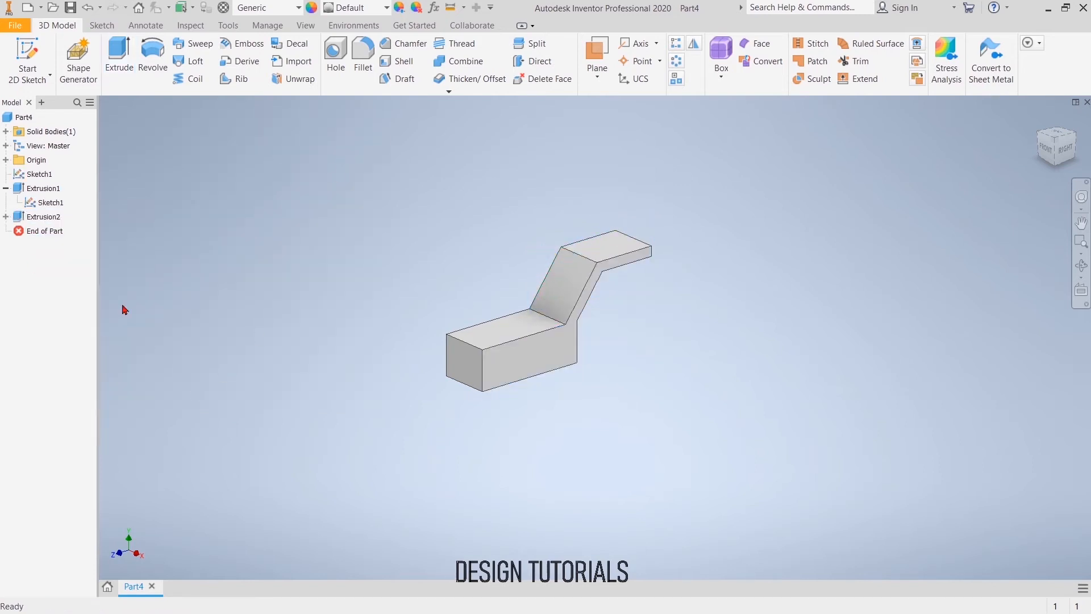
- Mirror the arm extrusion about the XY Plane to create the opposite arm
left_click(46, 218)
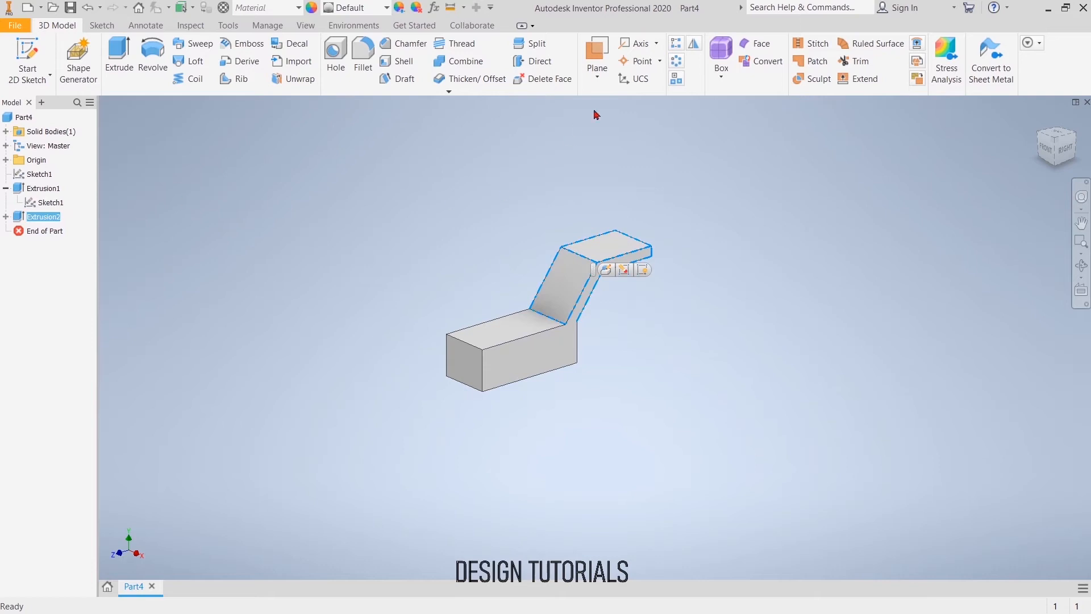
left_click(694, 44)
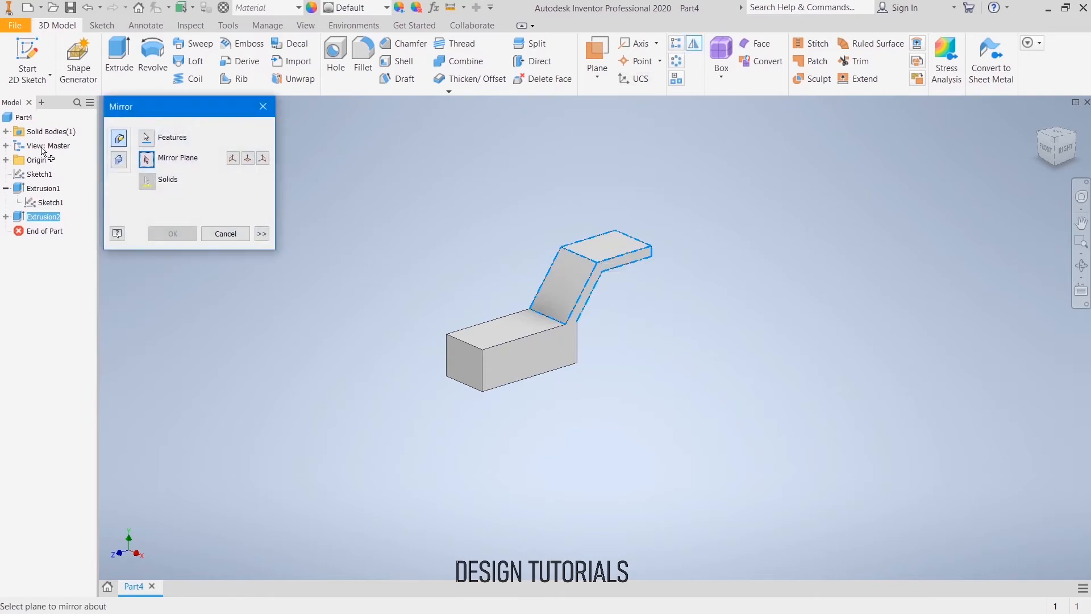
left_click(6, 160)
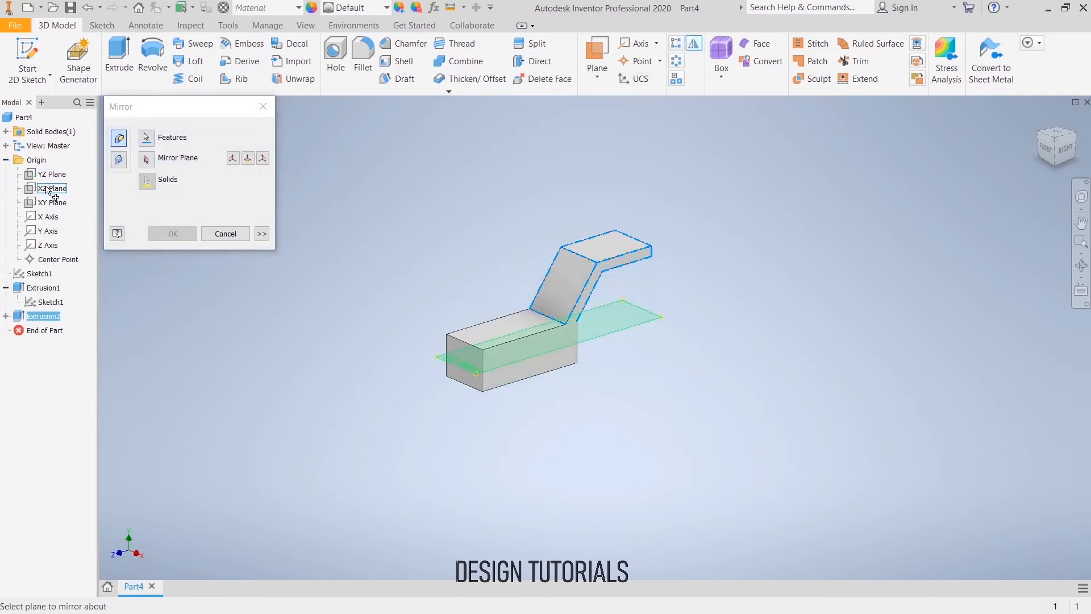
left_click(52, 204)
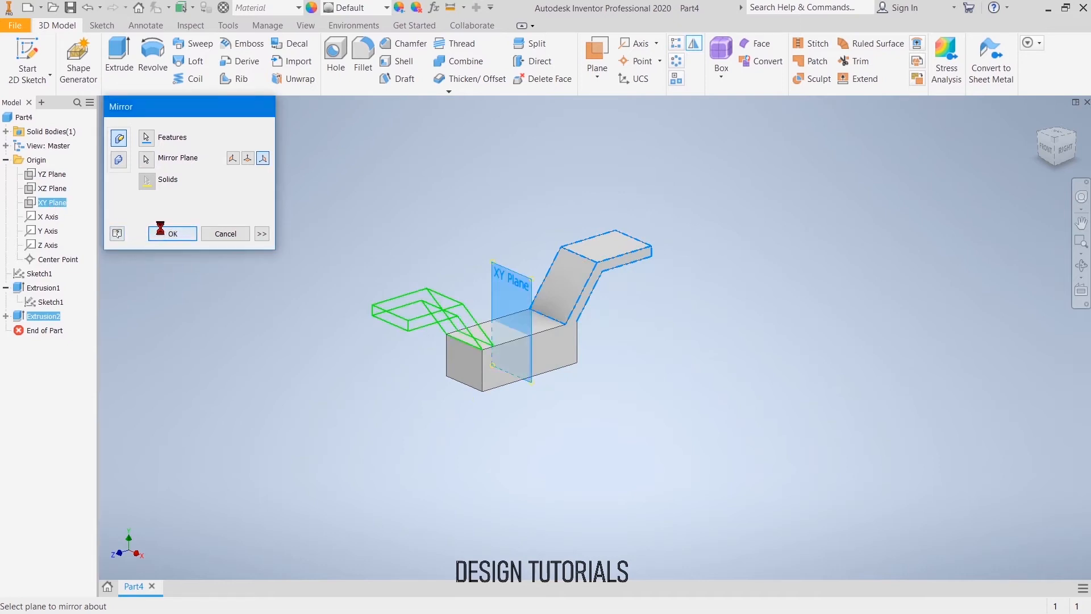
left_click(171, 234)
- Start a sketch on the block's long side face and draw a circle about 20.6 mm in diameter centred above the origin
left_click(516, 360)
left_click(592, 356)
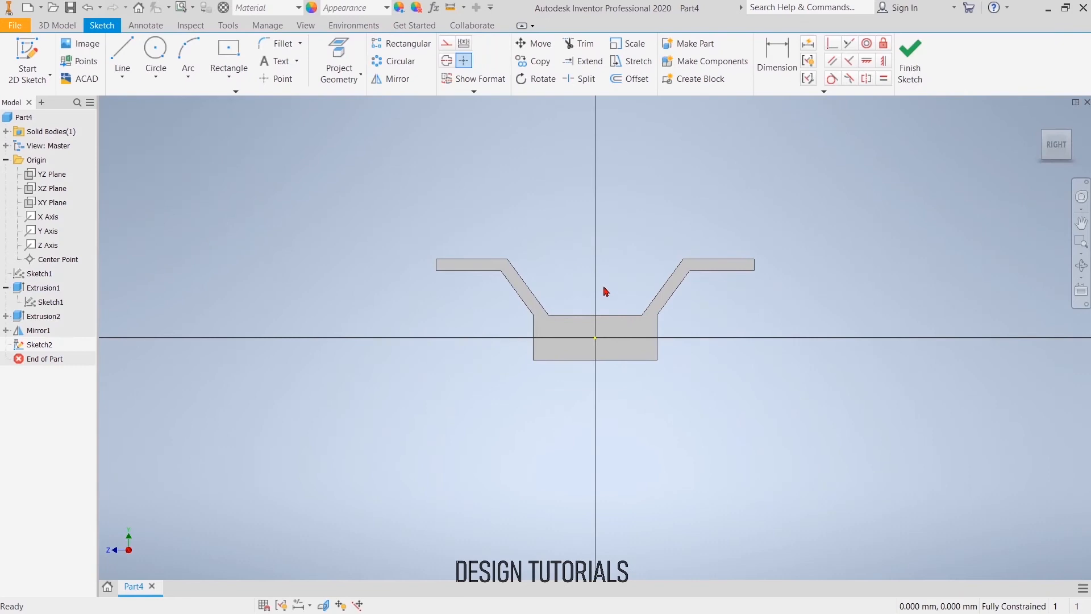
left_click(155, 54)
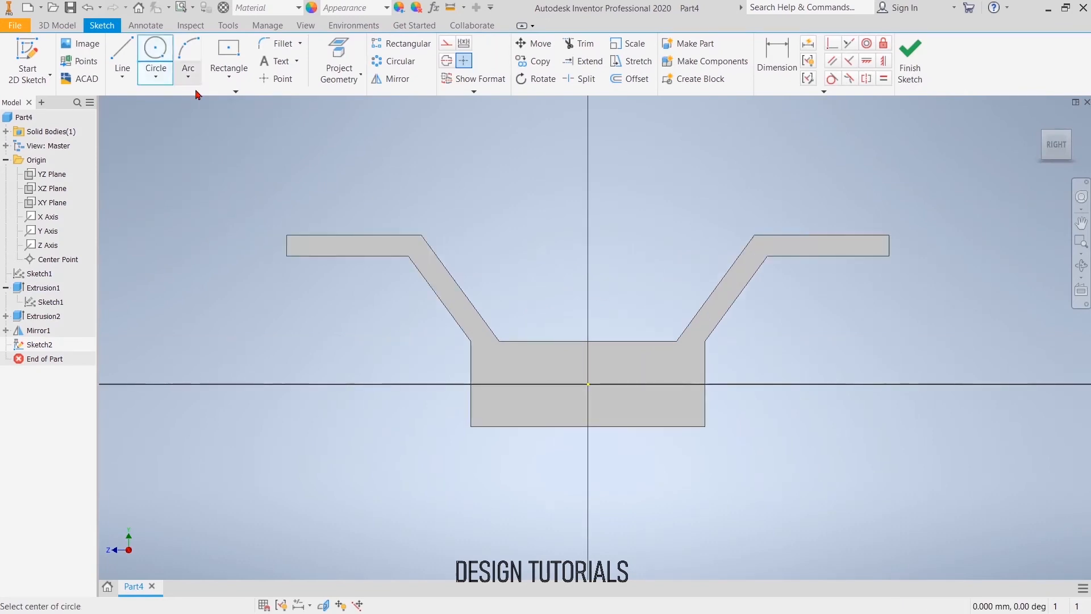
left_click(588, 384)
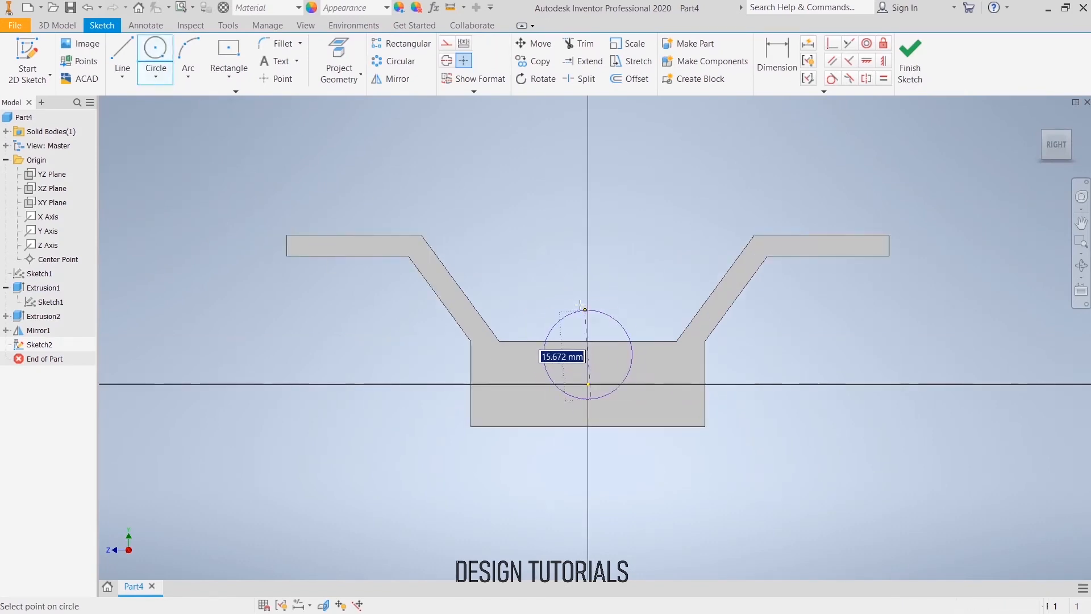
left_click(588, 296)
right_click(585, 265)
left_click(604, 223)
- Dimension the circle's diameter as 17.5 mm
left_click(767, 67)
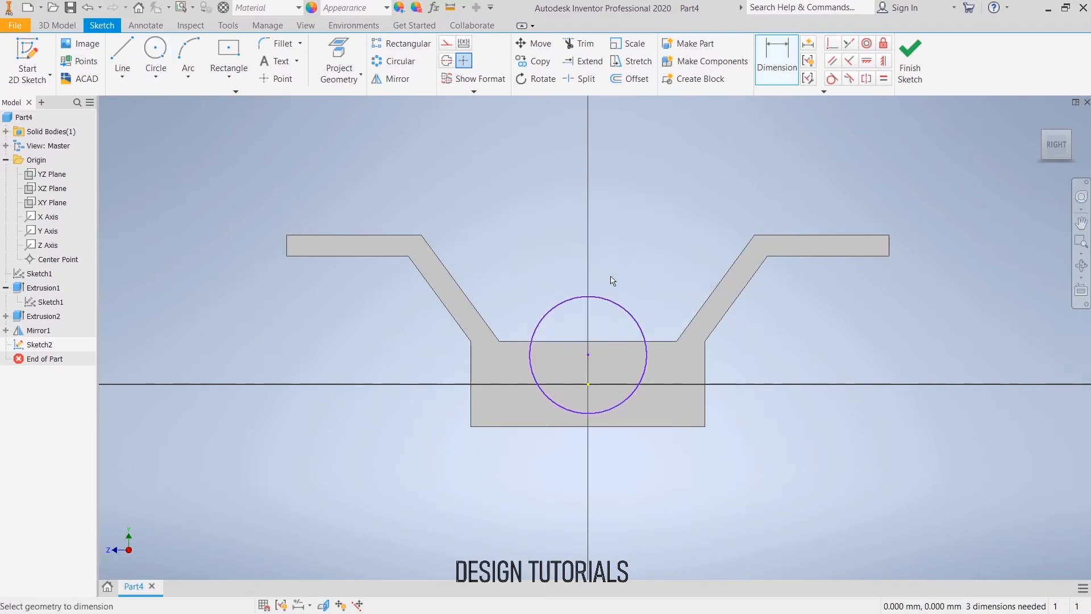
left_click(611, 302)
left_click(677, 253)
type("17.5")
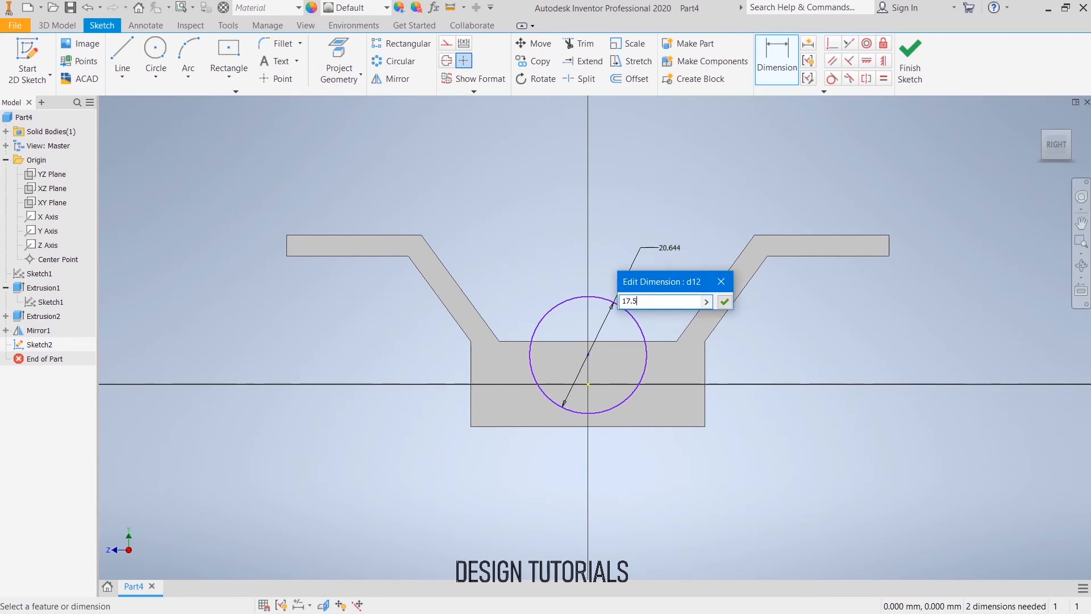
key("Return")
- Dimension the vertical distance from the block's bottom edge to the circle's centre as 12.5 mm
left_click(599, 418)
left_click(588, 360)
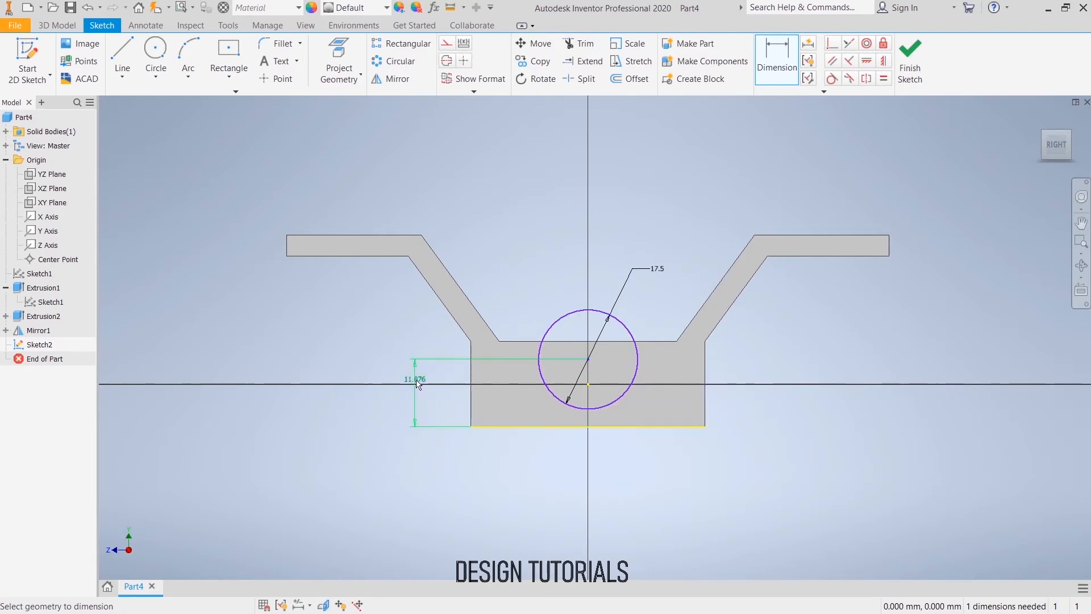
left_click(418, 384)
type("12.5")
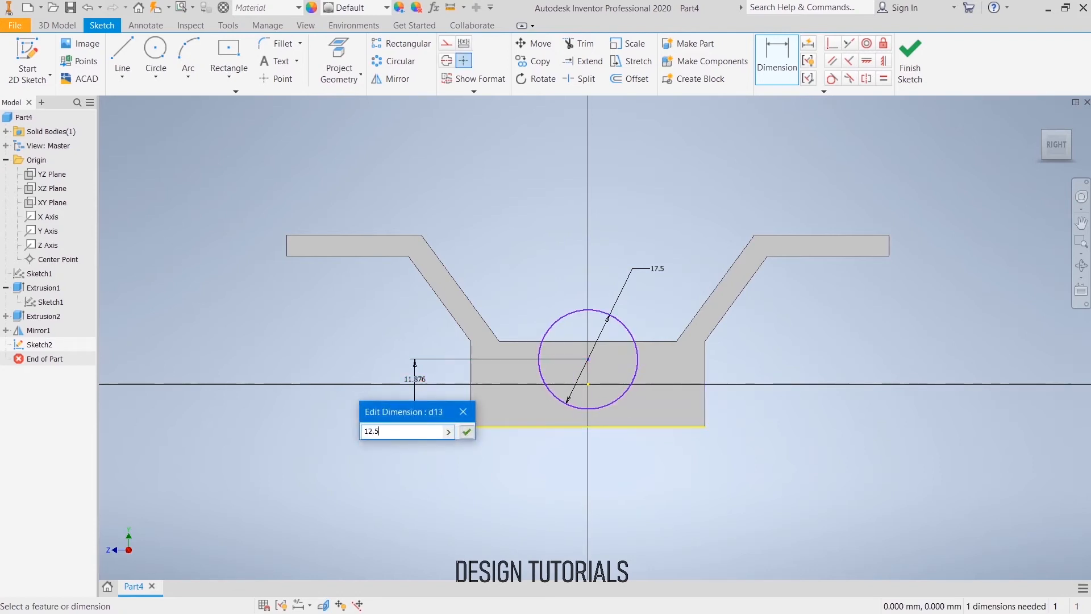
key("Return")
right_click(541, 258)
left_click(595, 258)
- Apply a vertical constraint between the origin point and the circle's centre
left_click(866, 61)
left_click(588, 385)
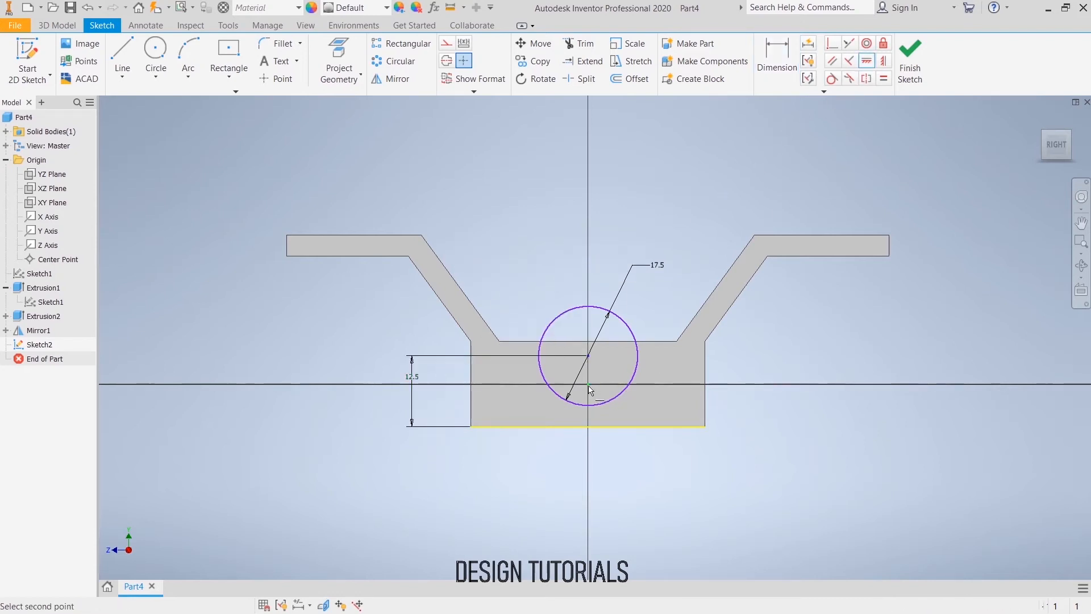
left_click(634, 330)
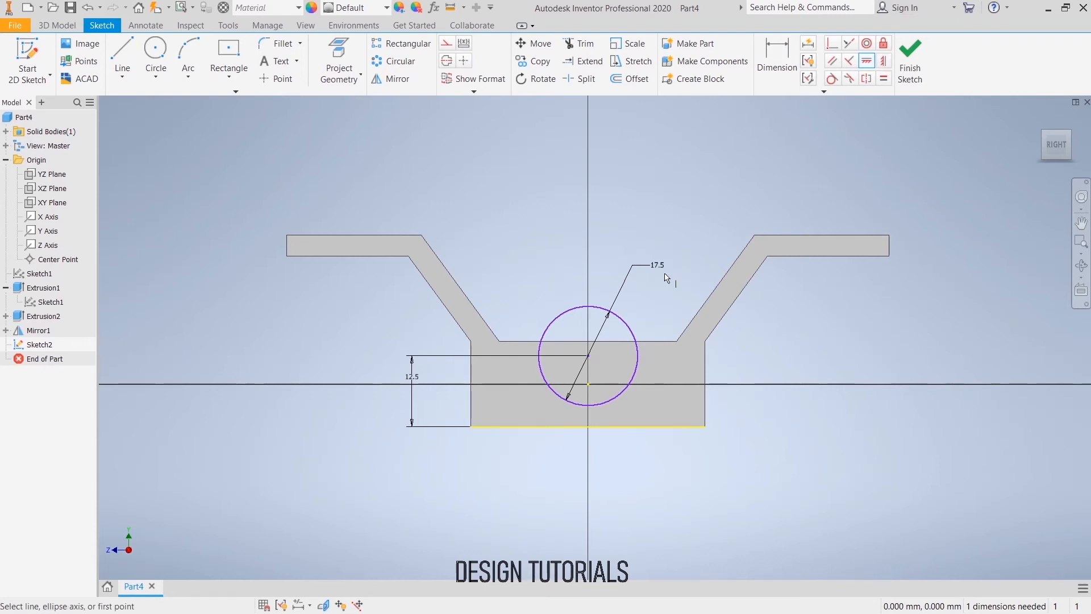
left_click(588, 385)
left_click(589, 356)
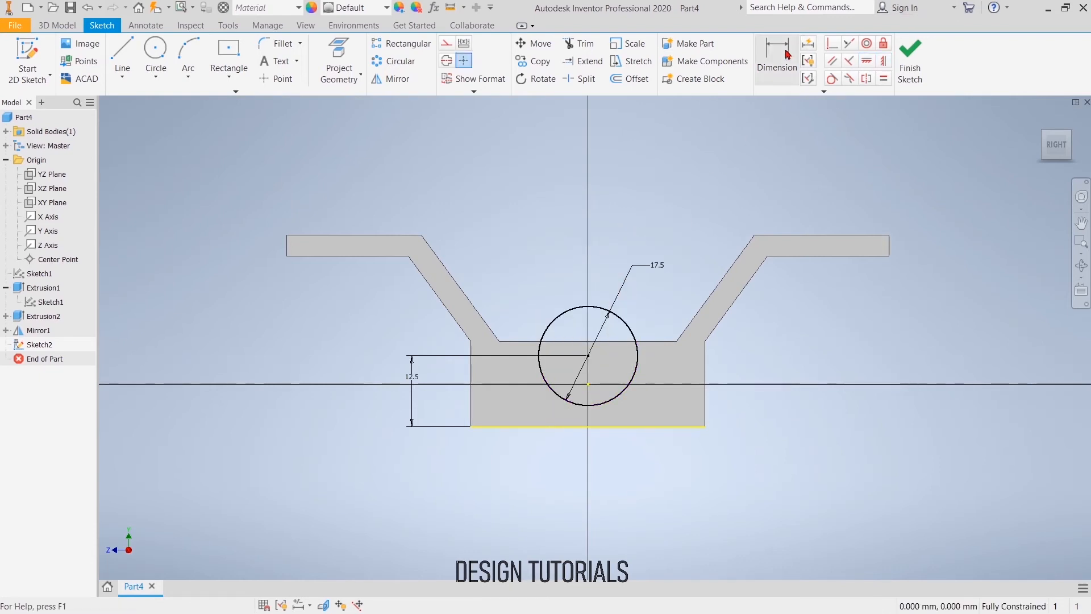
- Project the block's top edge between the two arms into the sketch
left_click(330, 82)
left_click(515, 340)
right_click(523, 257)
left_click(564, 257)
- Trim away the part of the circle below the projected top edge and finish the sketch
key("x")
left_click(630, 384)
right_click(661, 252)
left_click(711, 250)
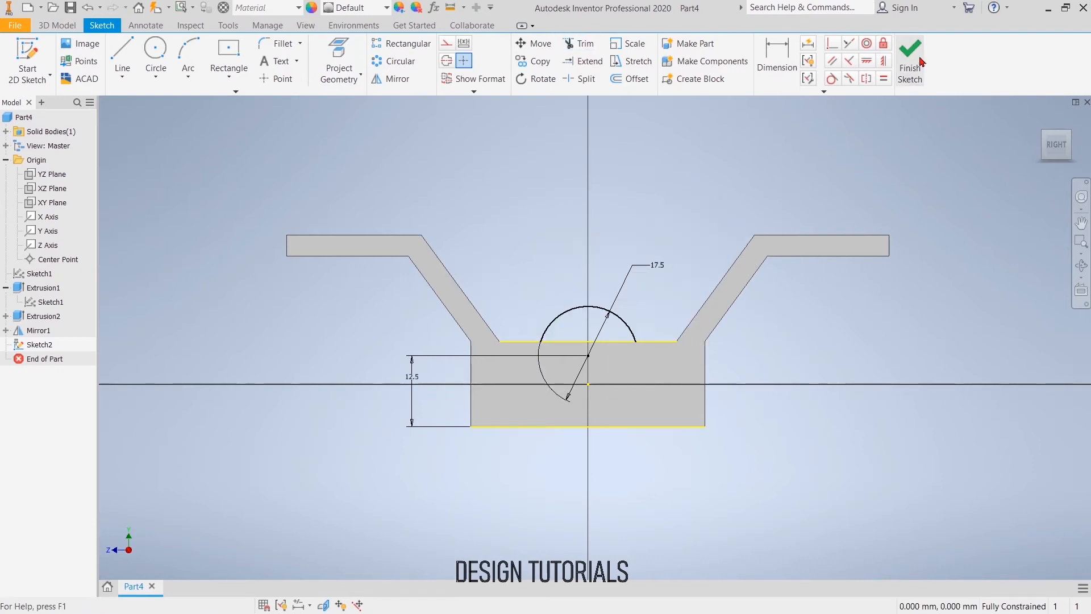
left_click(910, 60)
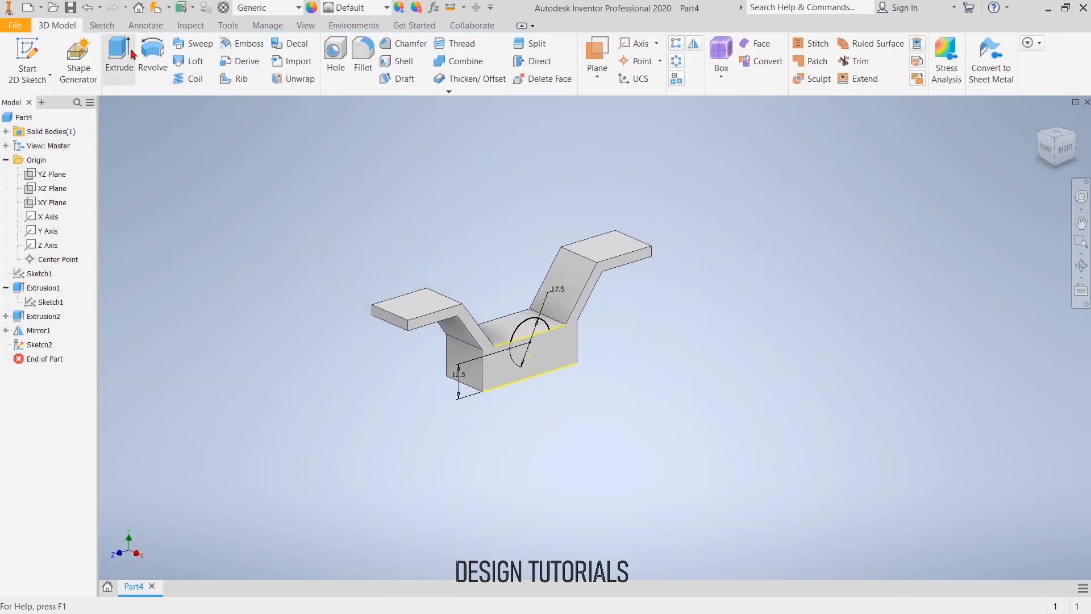
- Extrude the rounded boss profile 18.75 mm in the flipped direction across the block, joined to the body
left_click(119, 57)
left_click(260, 236)
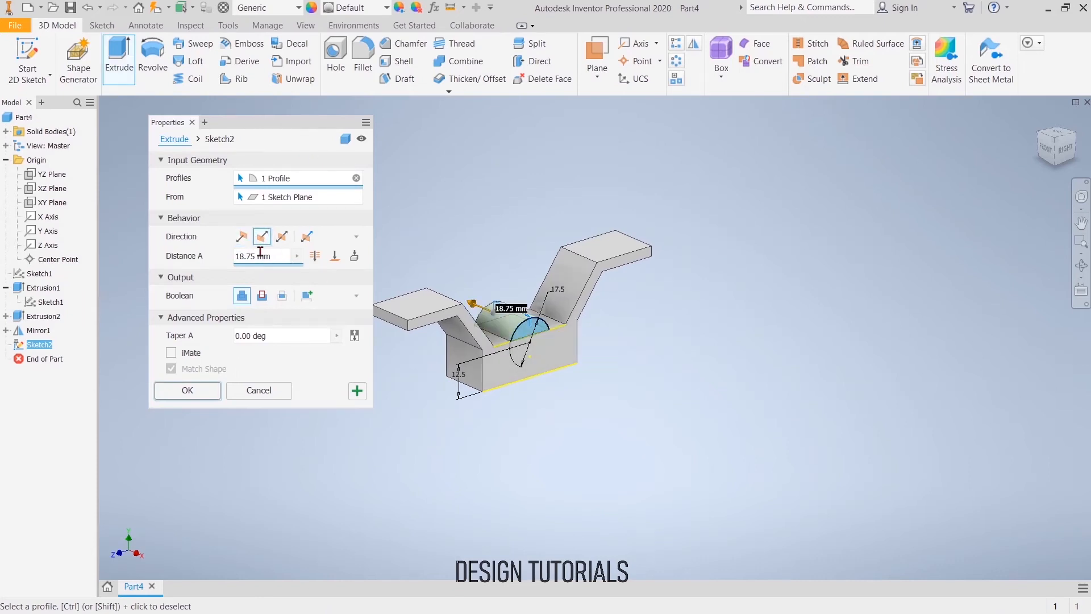
left_click(200, 392)
- Start a sketch on the front face and draw two circles concentric with the boss arc, about 13.7 mm and 8.9 mm in diameter
left_click(540, 347)
left_click(603, 343)
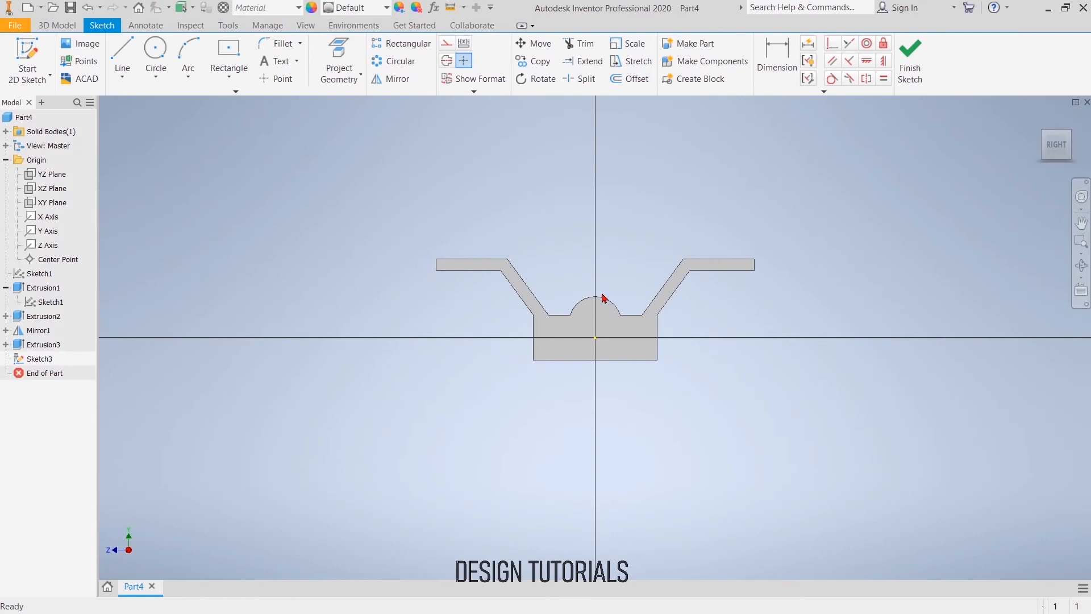
left_click(155, 52)
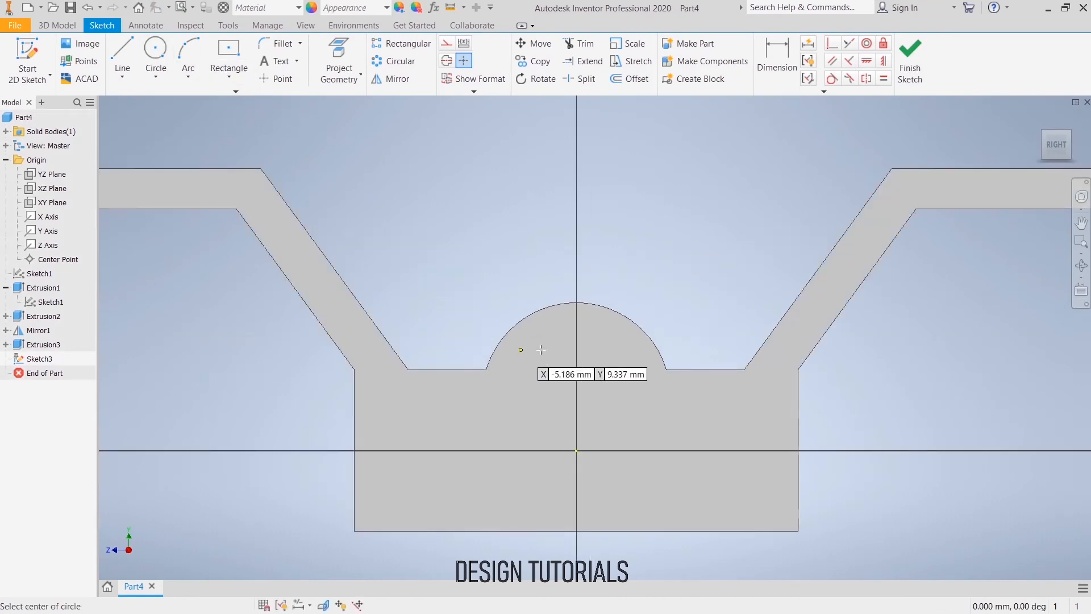
left_click(576, 396)
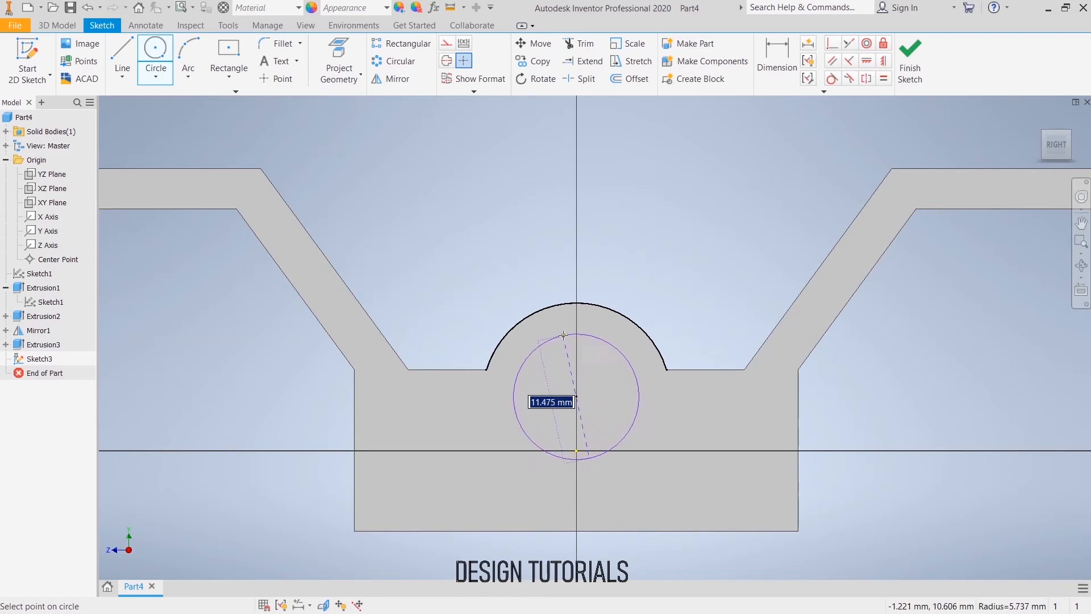
left_click(565, 324)
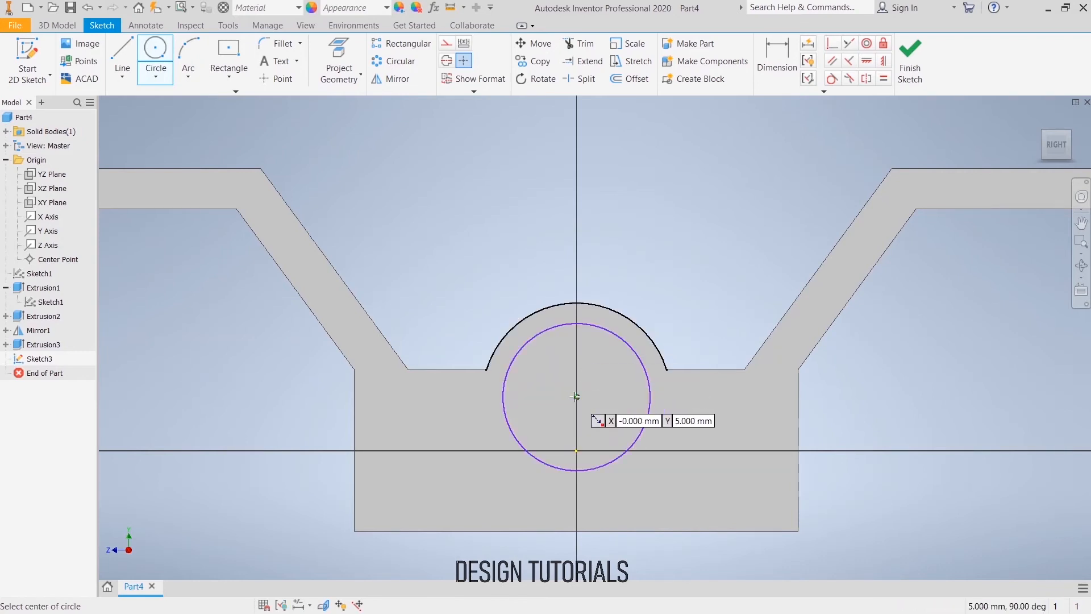
left_click(577, 397)
left_click(566, 349)
right_click(642, 227)
left_click(689, 227)
- Dimension the outer circle's diameter as 12.5 mm
left_click(777, 57)
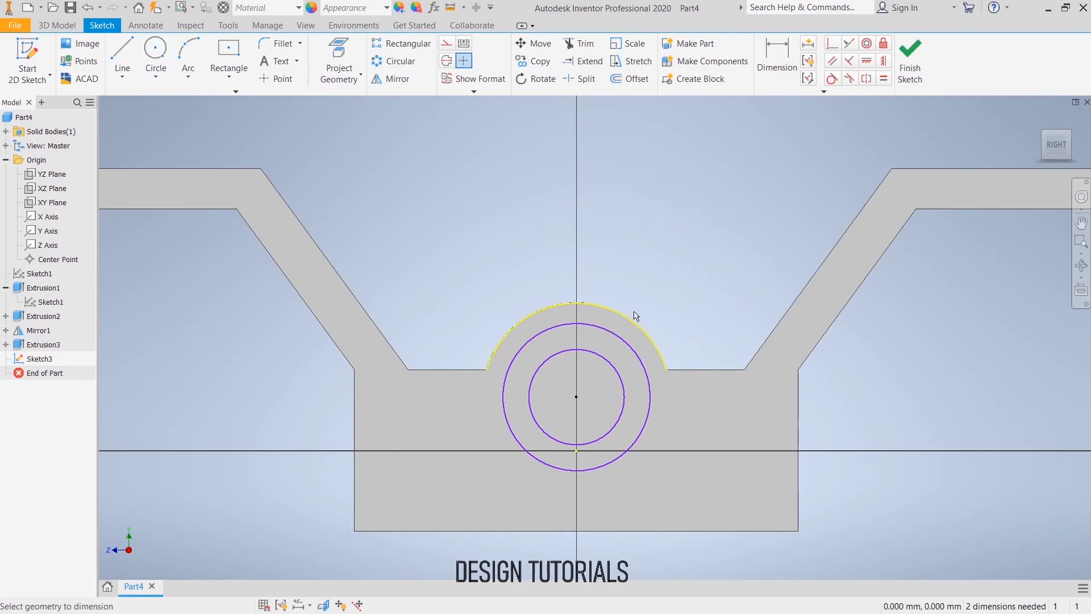
left_click(620, 342)
left_click(695, 270)
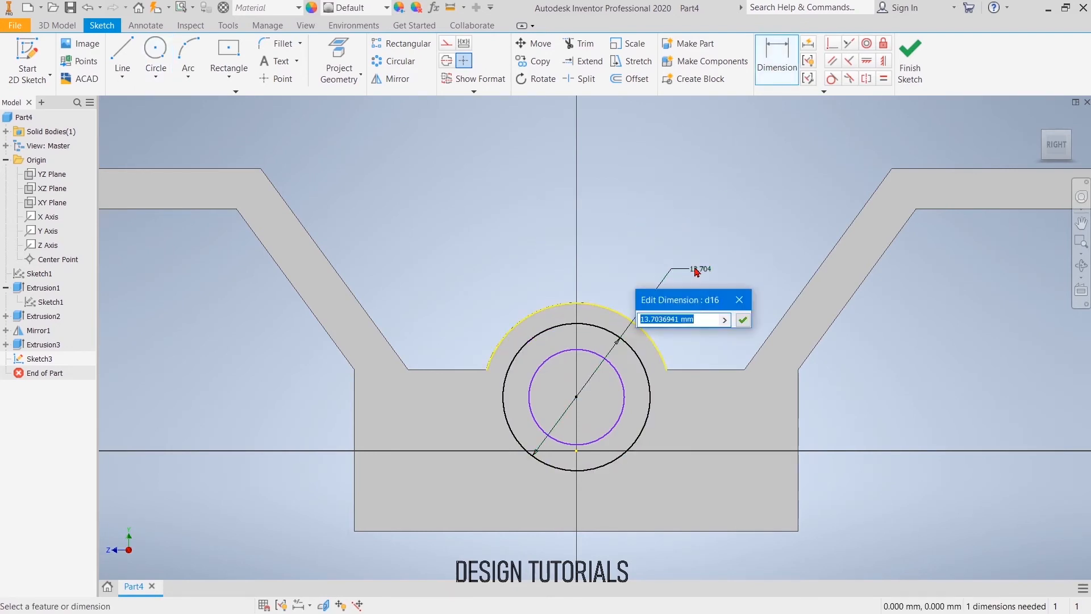
type("12.5")
key("Return")
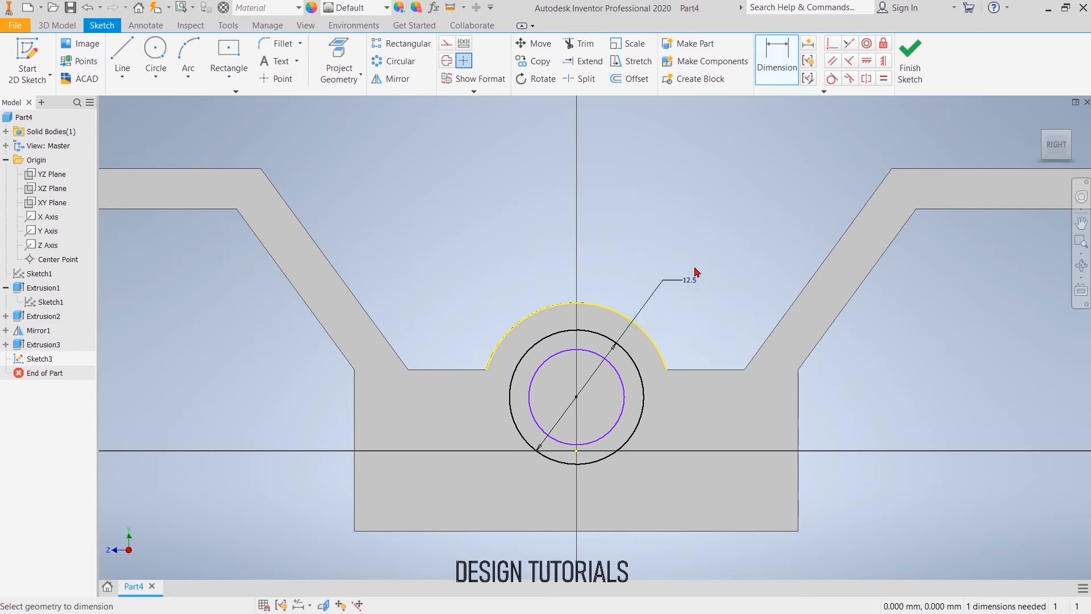
- Dimension the inner circle's diameter as 10 mm
left_click(621, 383)
left_click(714, 336)
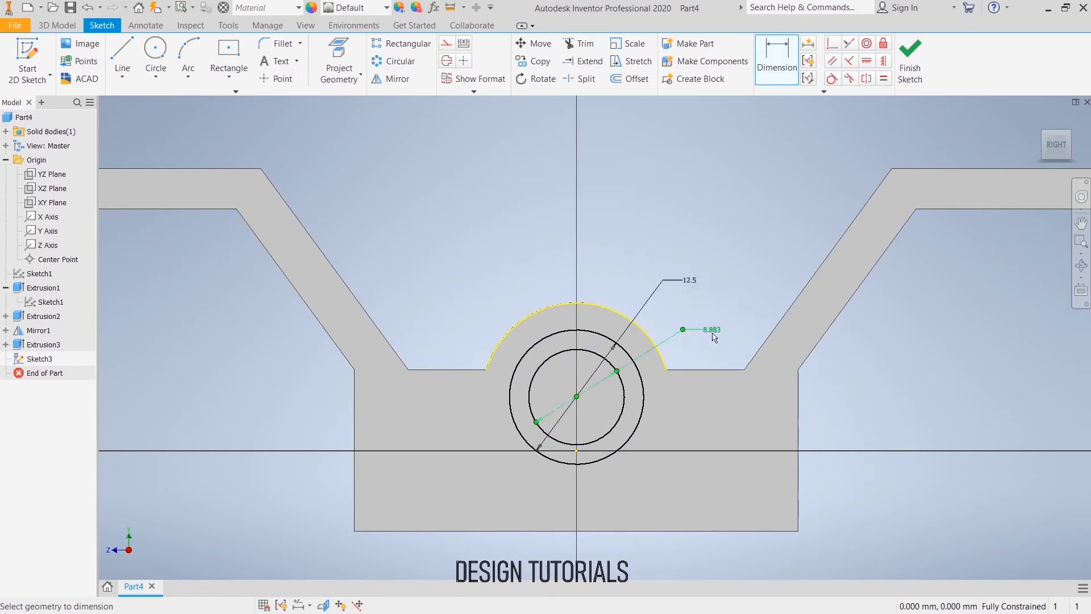
type("10")
key("Return")
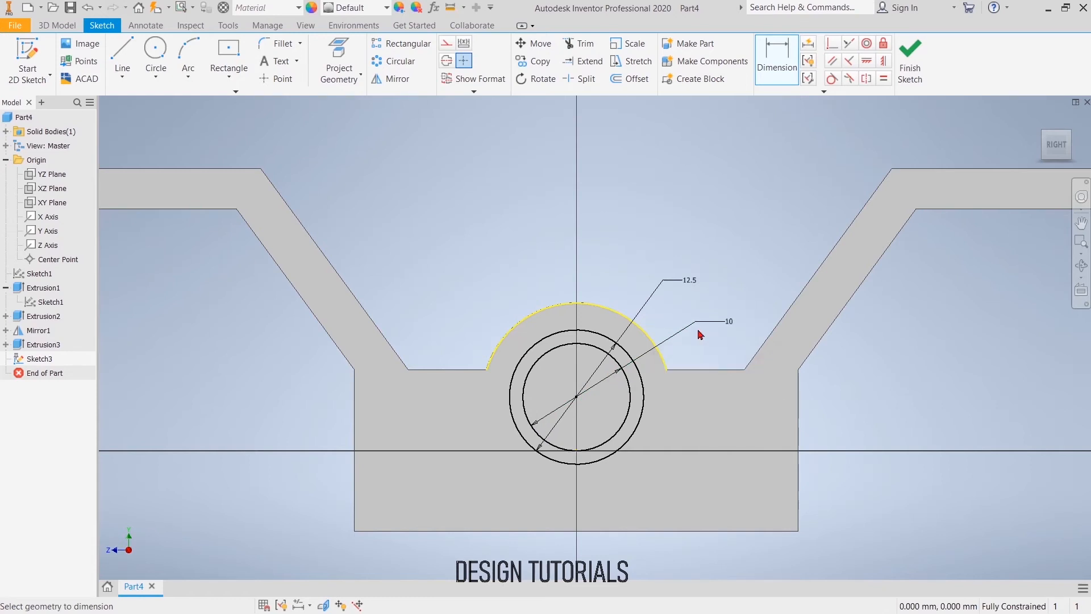
right_click(601, 113)
left_click(646, 111)
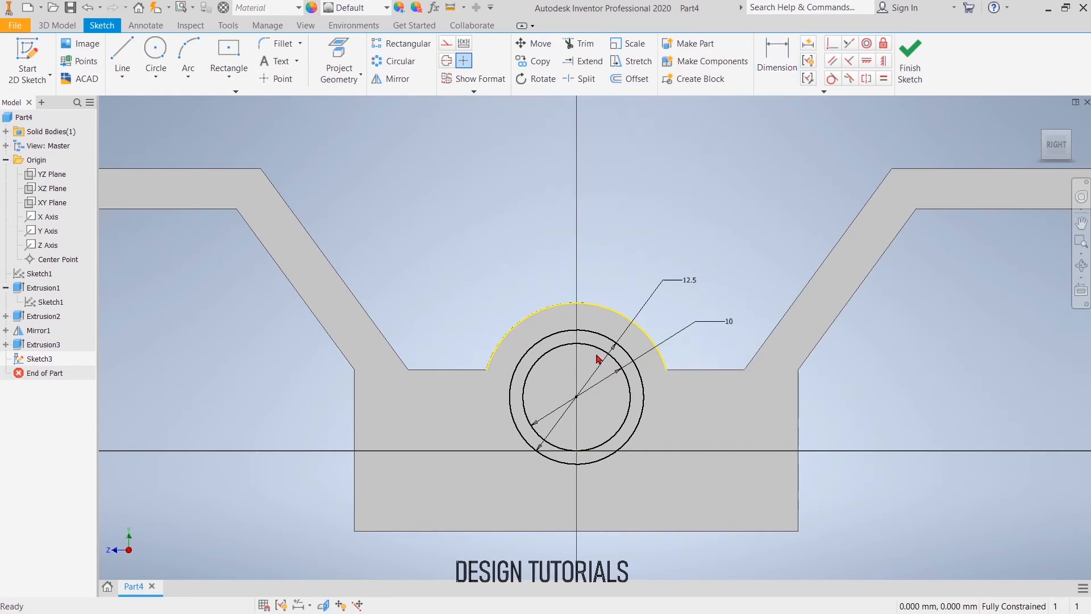
- Convert the 10 mm inner circle to construction geometry and finish the sketch
right_click(624, 368)
left_click(663, 343)
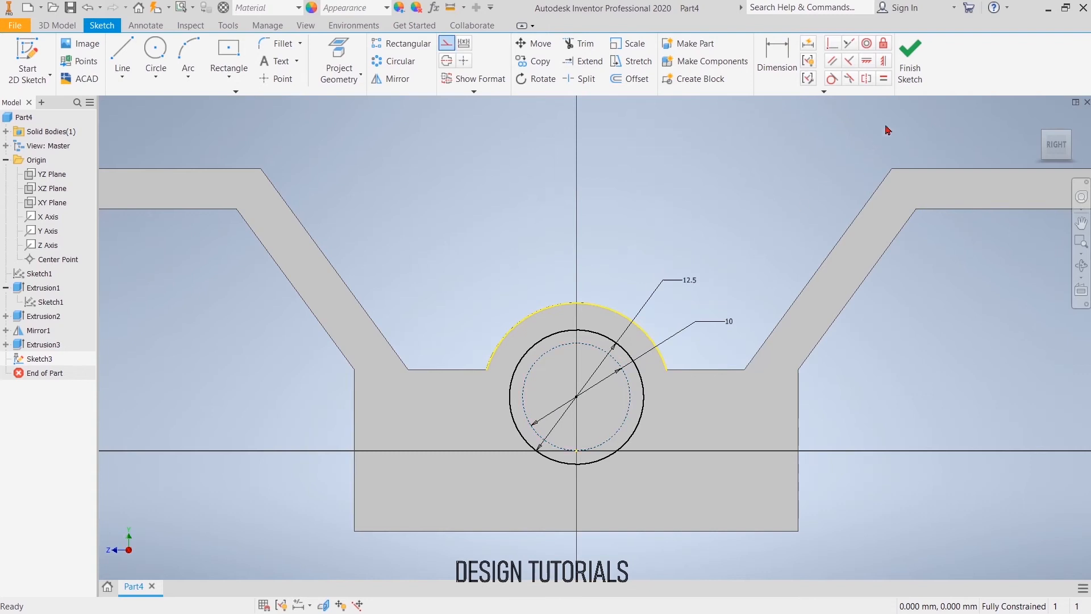
left_click(909, 60)
- Extrude the 12.5 mm circle as a cut 1.25 mm deep into the front face
key("e")
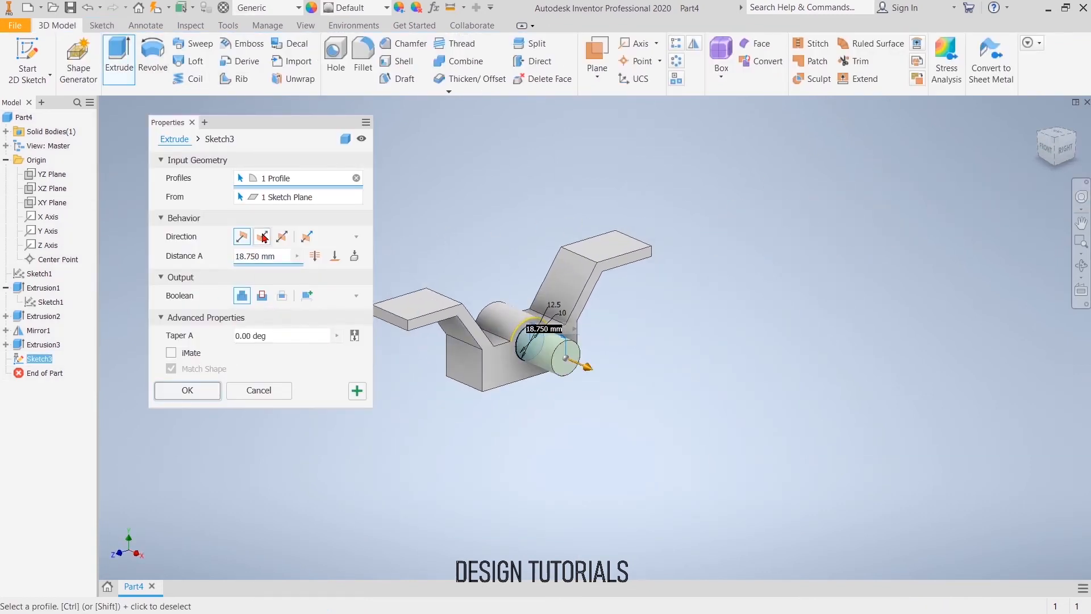
left_click(263, 238)
left_click(261, 295)
type("1.25")
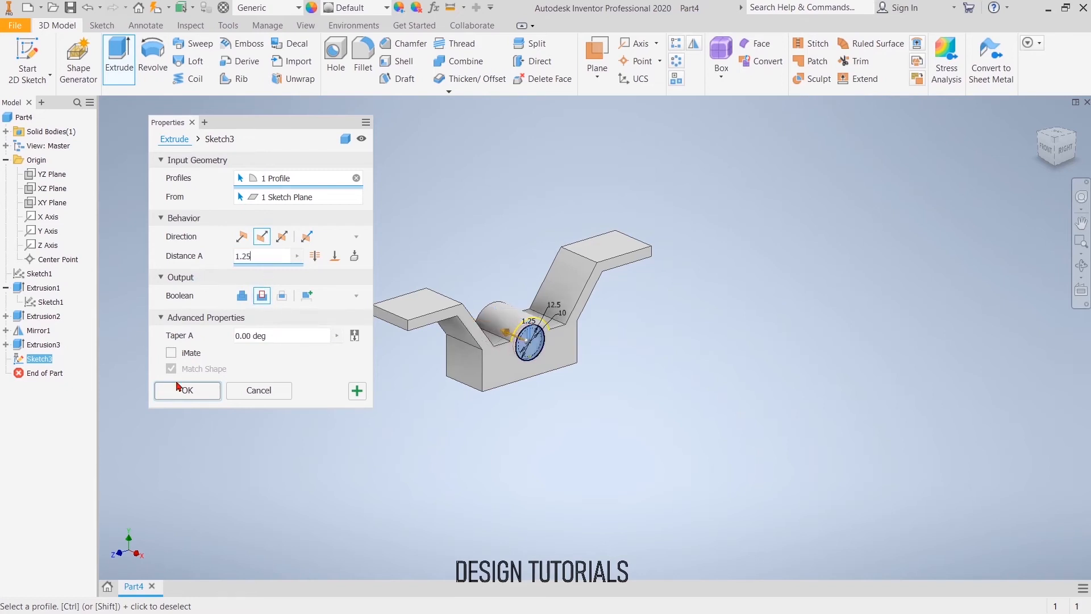
left_click(178, 386)
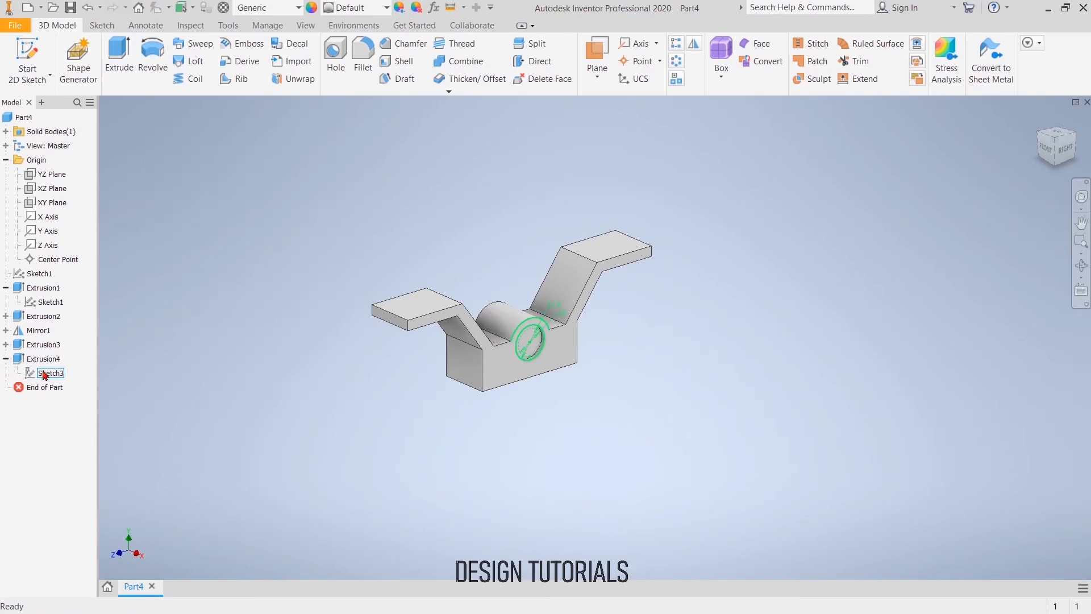
- Make Sketch3 visible, edit it to turn the inner circle back into regular geometry, and finish the sketch
right_click(44, 375)
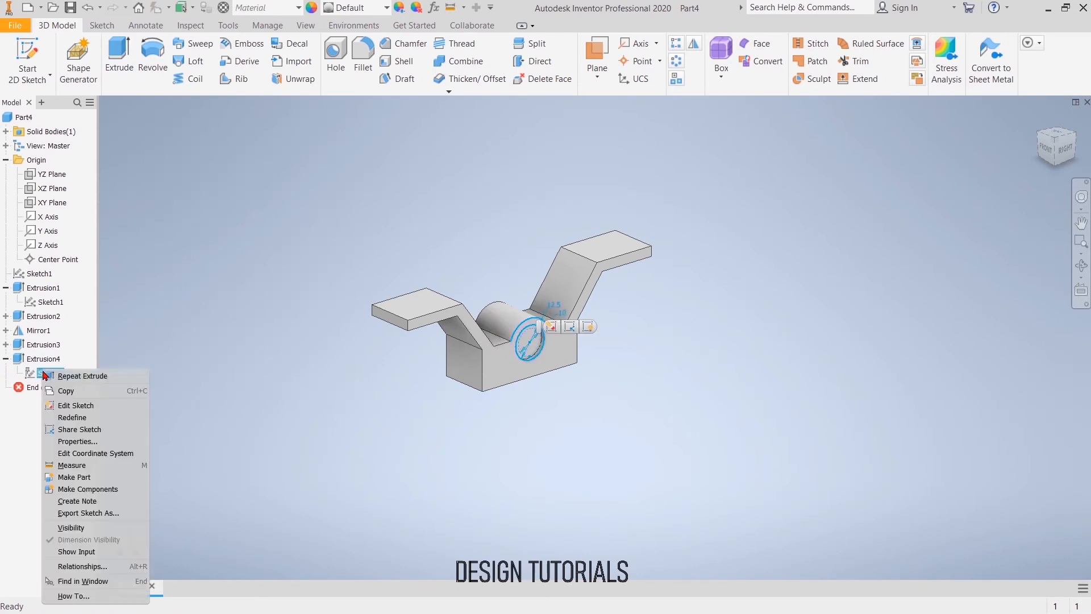
left_click(69, 528)
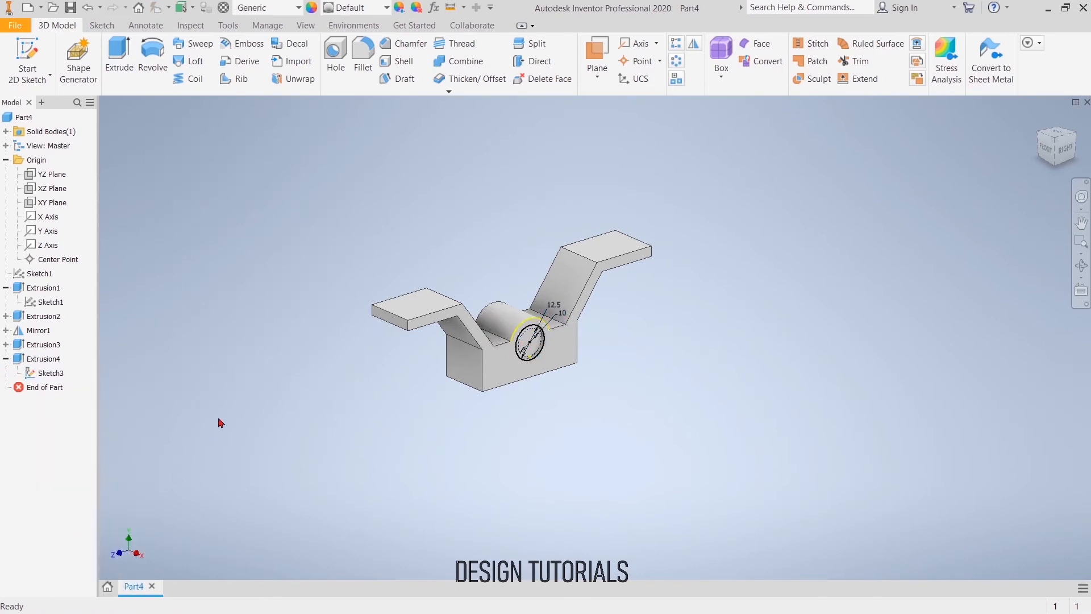
right_click(45, 375)
left_click(68, 408)
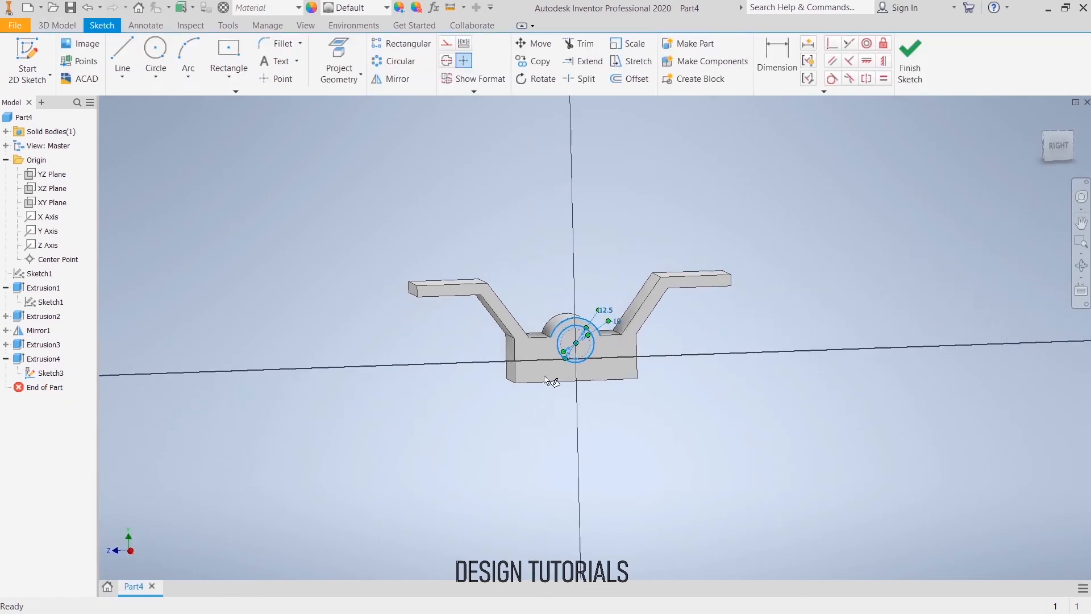
scroll(602, 353, "up", 6)
right_click(579, 335)
left_click(620, 343)
left_click(917, 76)
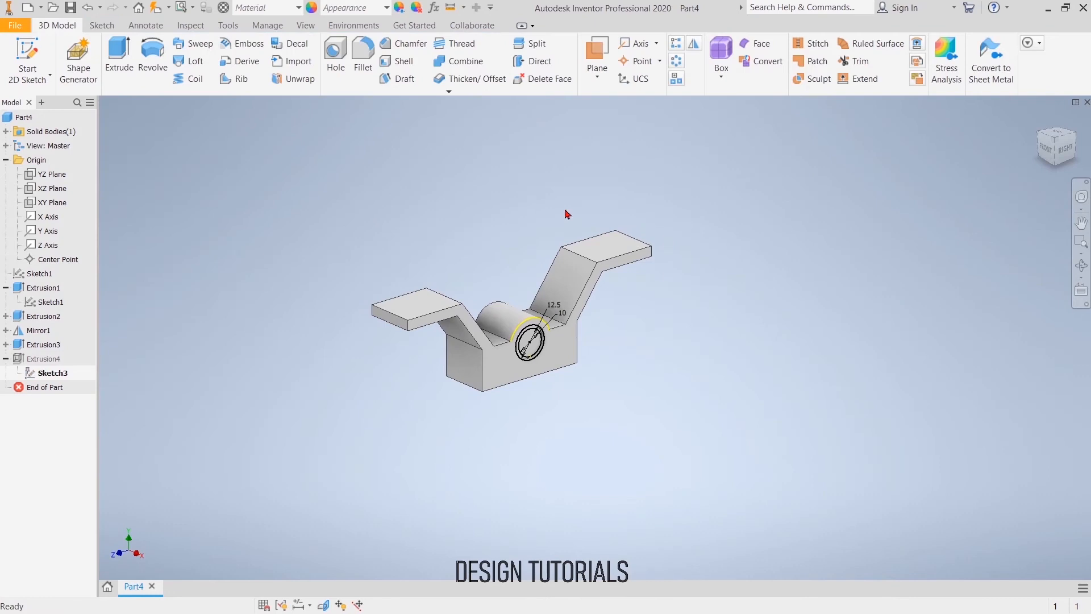
- Extrude the 10 mm inner circle as a cut in the flipped direction through the boss, using the To Next extent
left_click(120, 57)
scroll(504, 381, "up", 5)
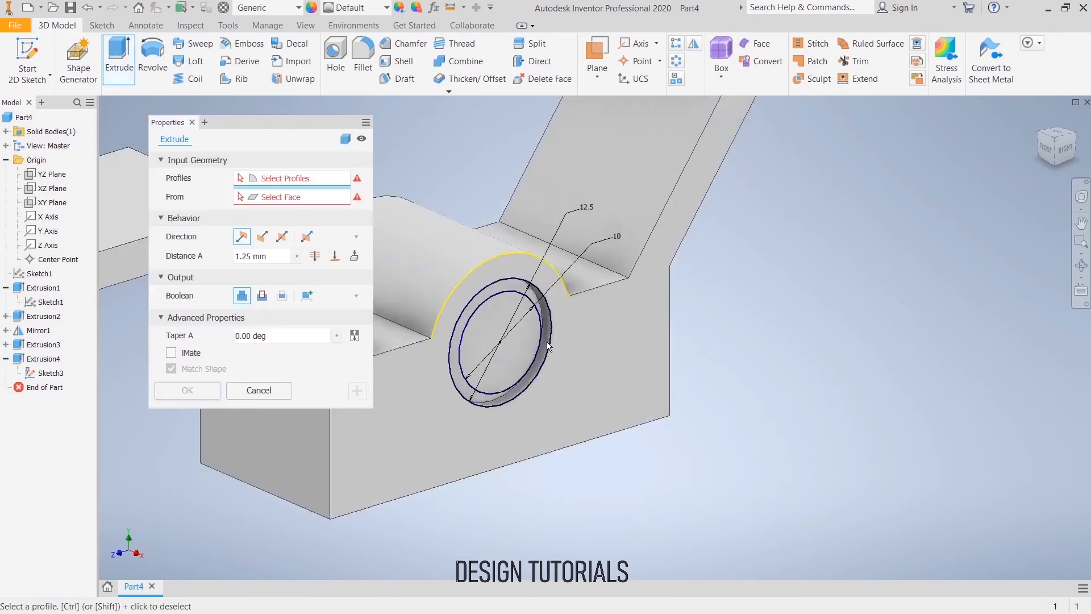
left_click(489, 360)
scroll(432, 352, "down", 4)
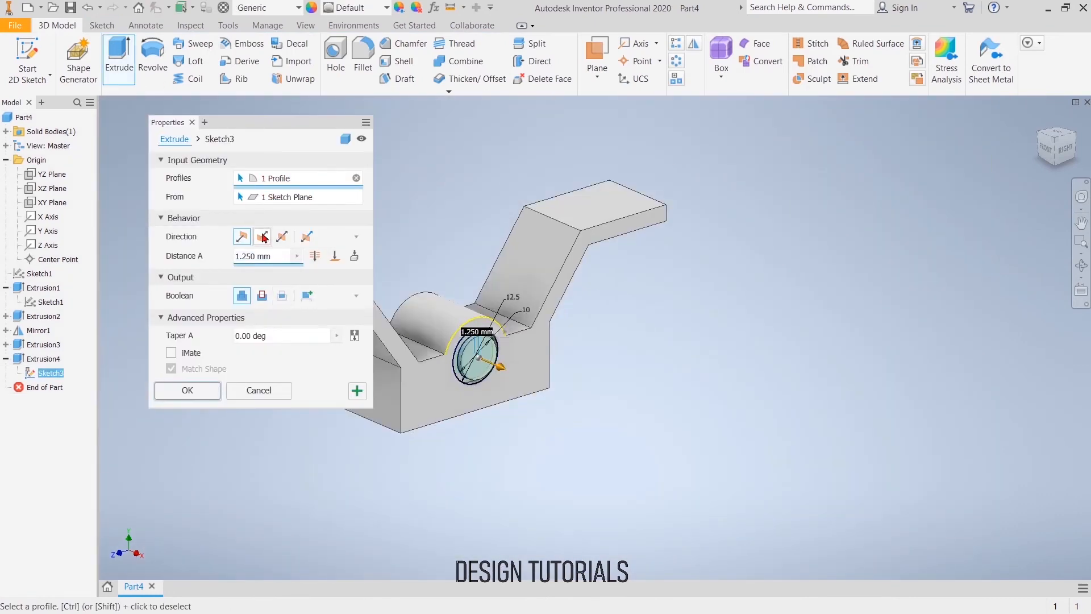
left_click(355, 256)
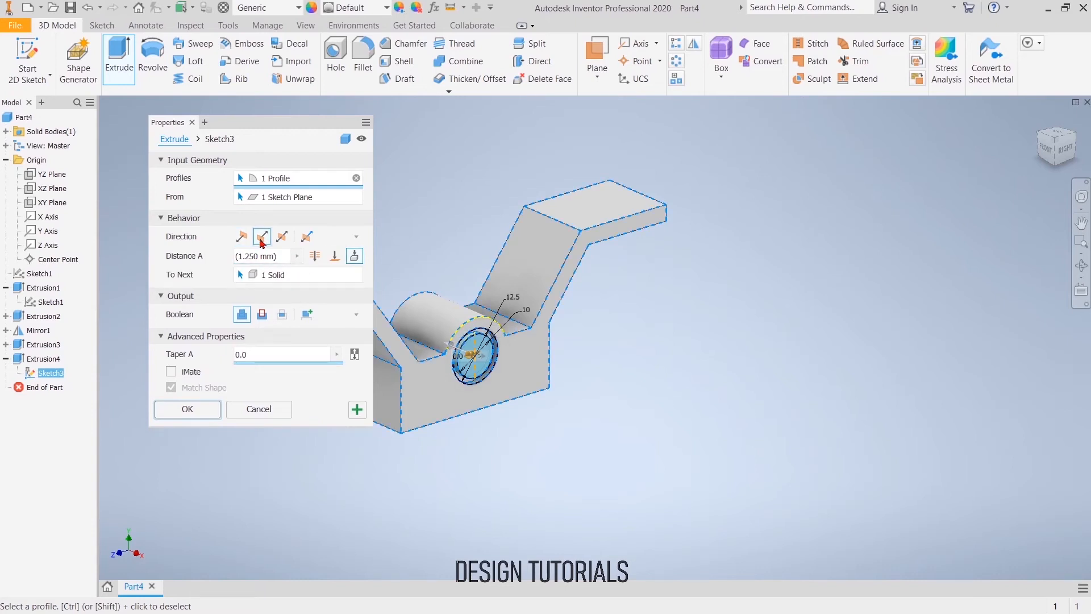
left_click(270, 320)
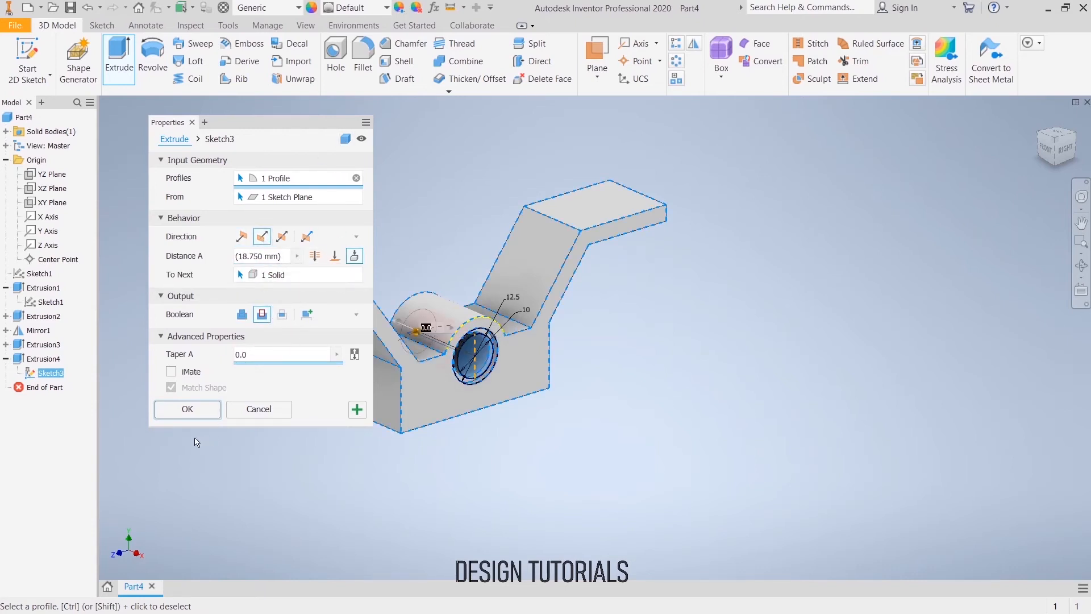
left_click(199, 407)
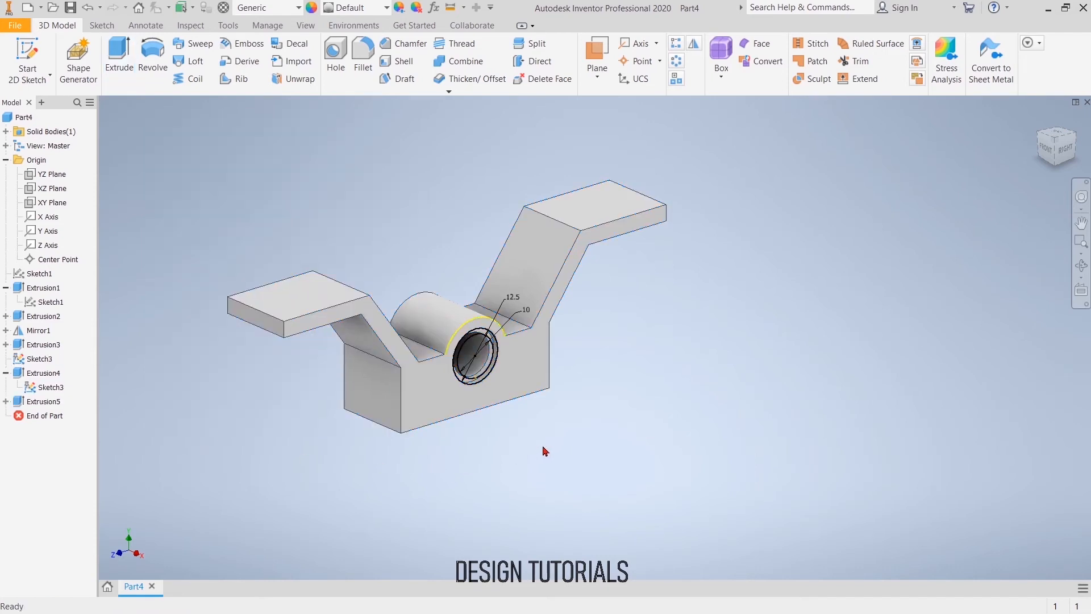
- Hide the shared two-circle sketch, Sketch3
left_click(52, 389)
right_click(51, 389)
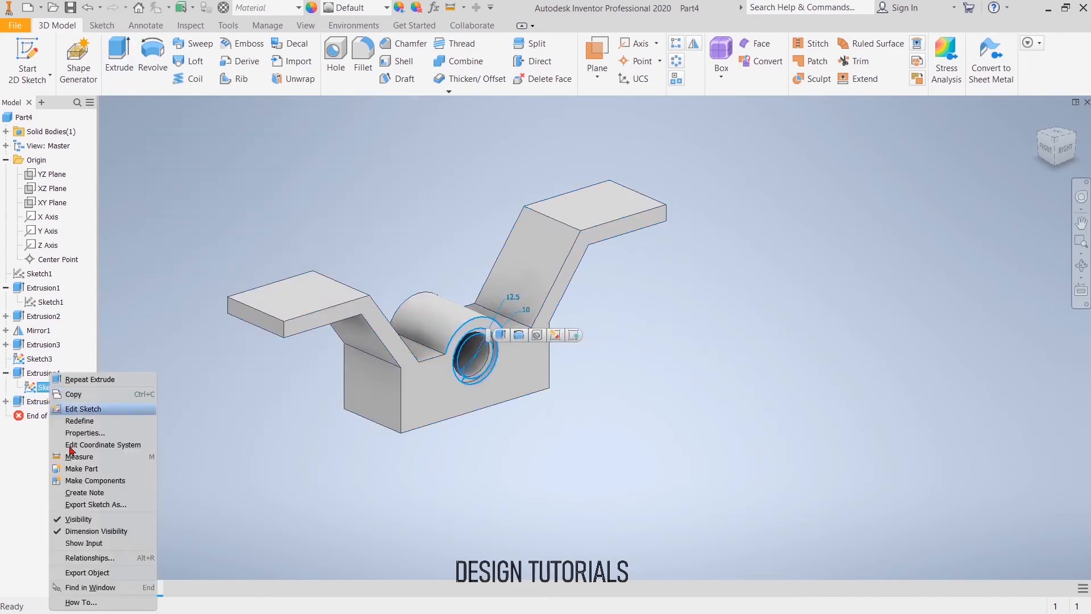
left_click(83, 520)
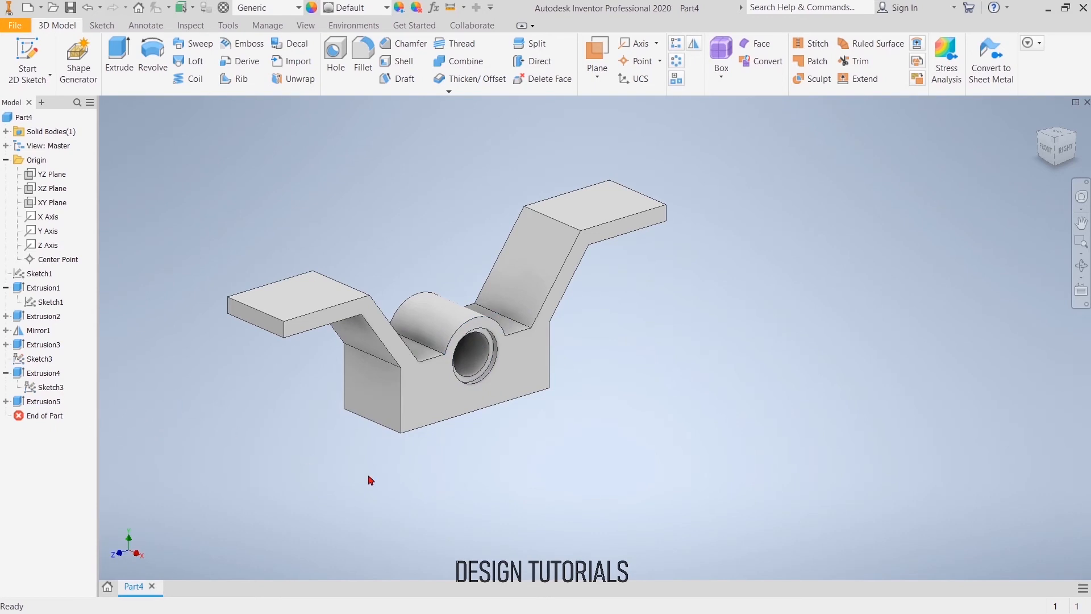
- Create a work plane offset -3.125 mm from the part's front face
left_click(598, 80)
left_click(619, 133)
left_click(534, 387)
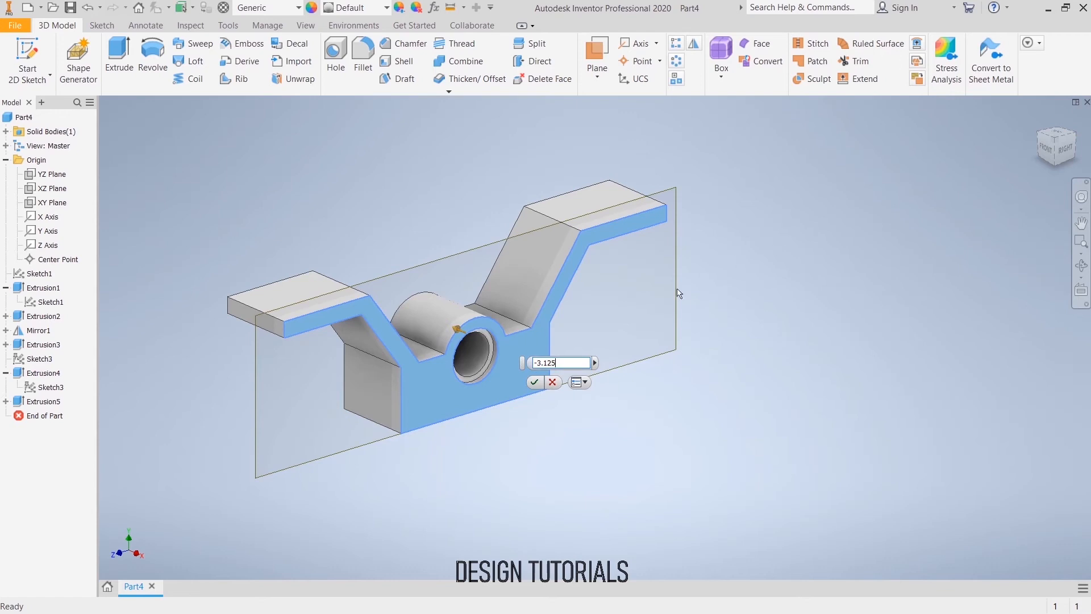
left_click(534, 384)
- Start a sketch on the offset work plane and project the left arm's inner sloped edge and the boss's arc into it
middle_click_drag(669, 474, 693, 505, "shift")
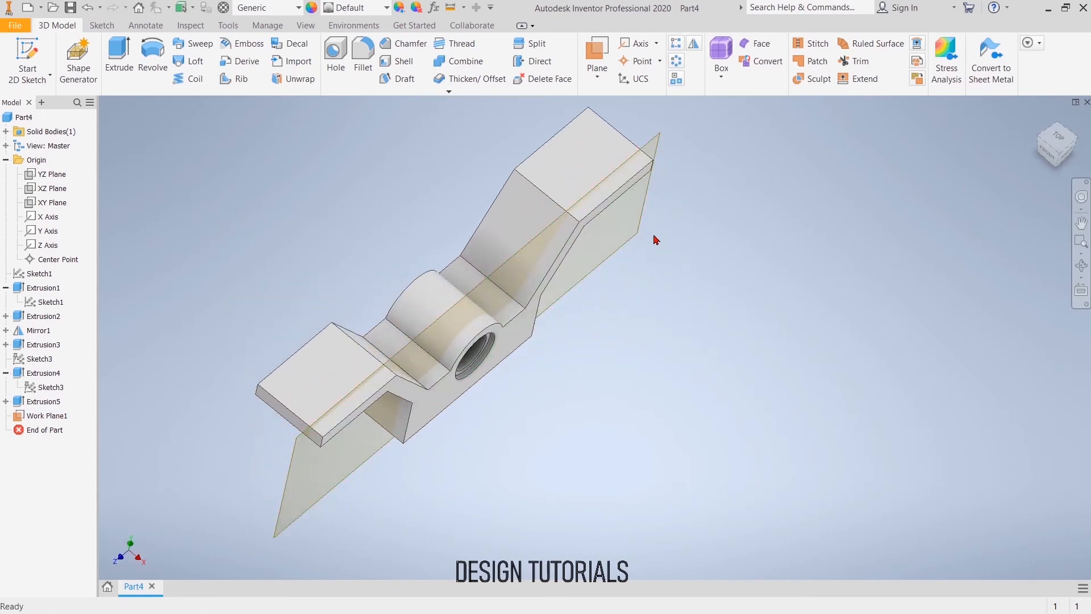
left_click(652, 206)
left_click(662, 206)
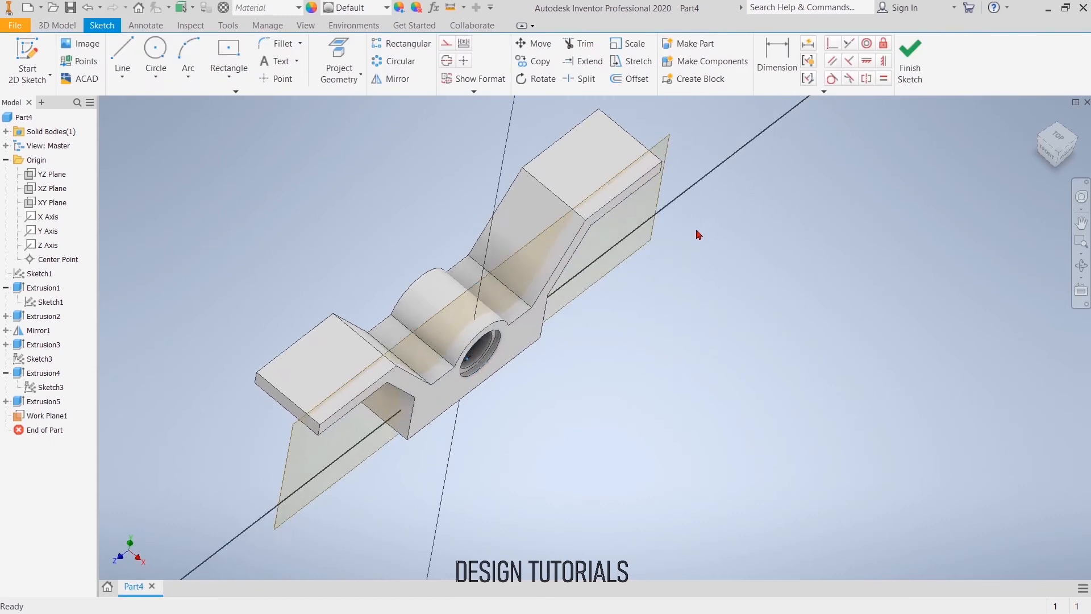
left_click(352, 60)
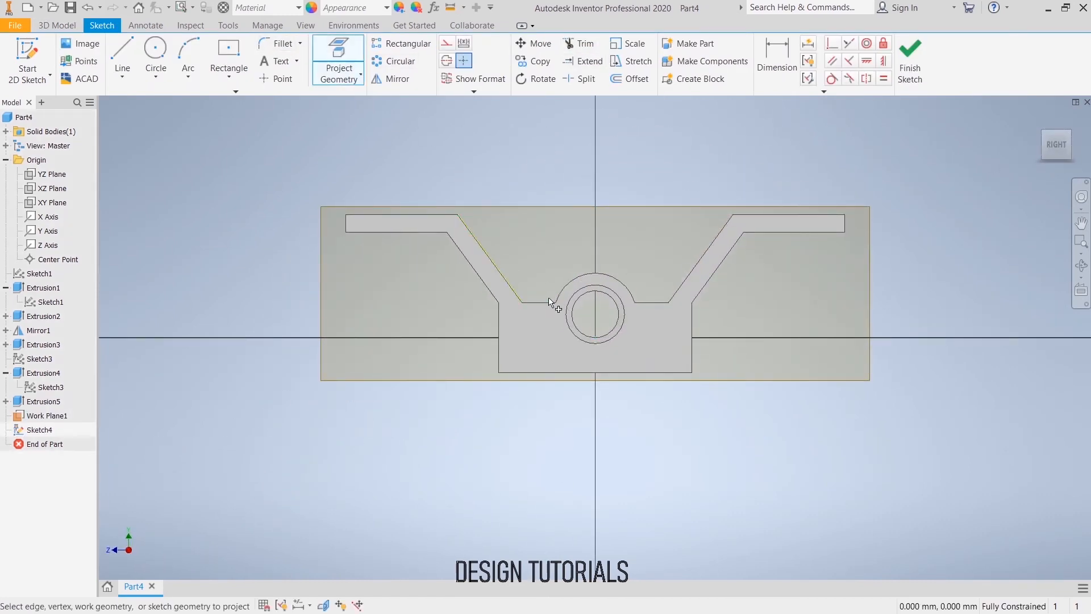
right_click(571, 144)
left_click(634, 140)
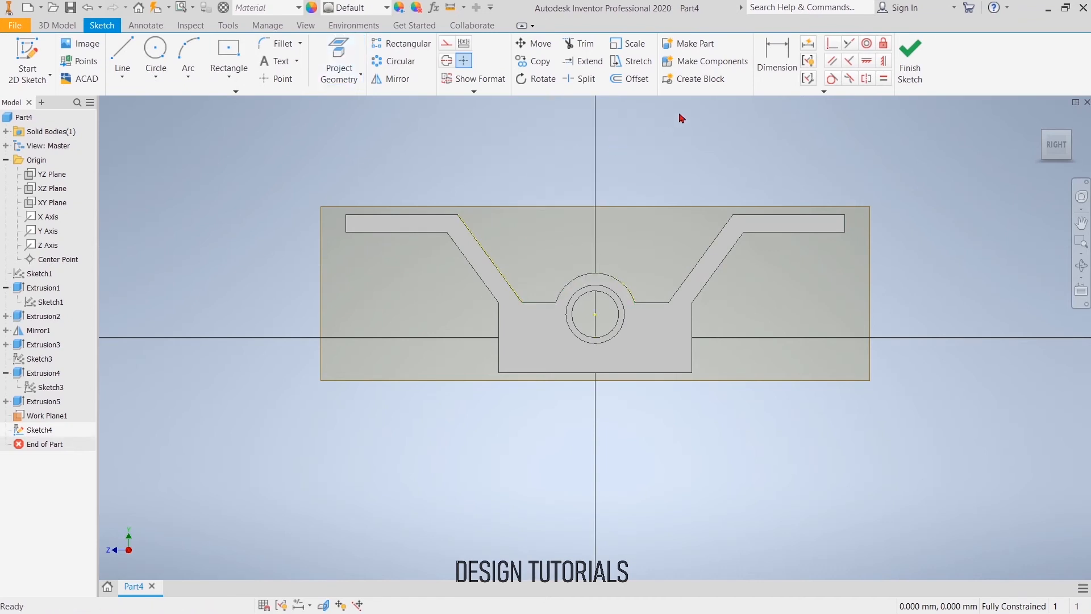
- Draw a line from the left arm's upper inner corner to the top of the boss arc, and finish the sketch
left_click(122, 54)
left_click(457, 215)
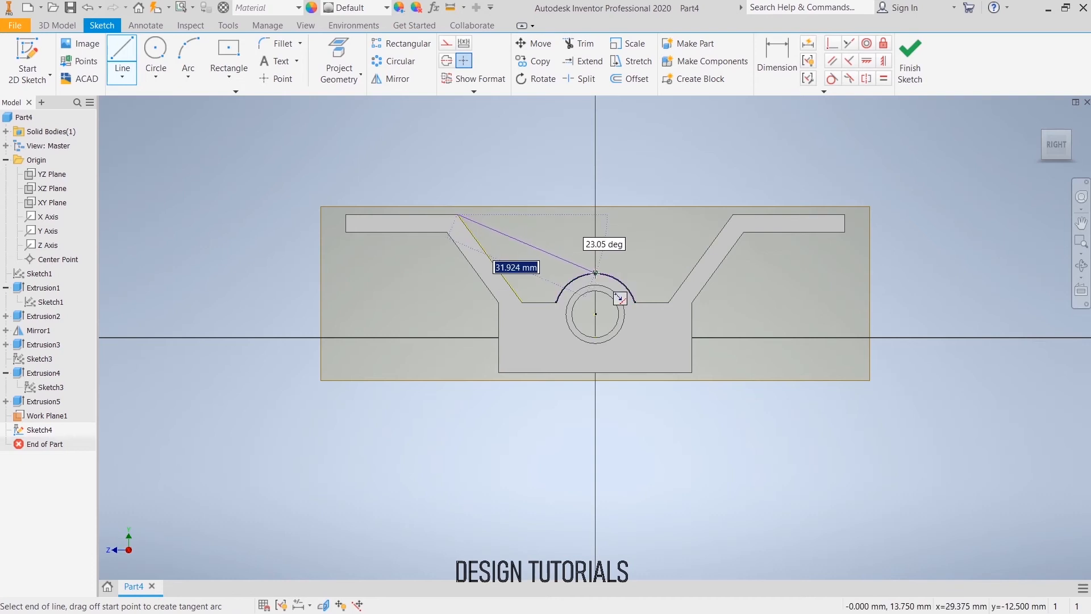
left_click(596, 273)
right_click(597, 166)
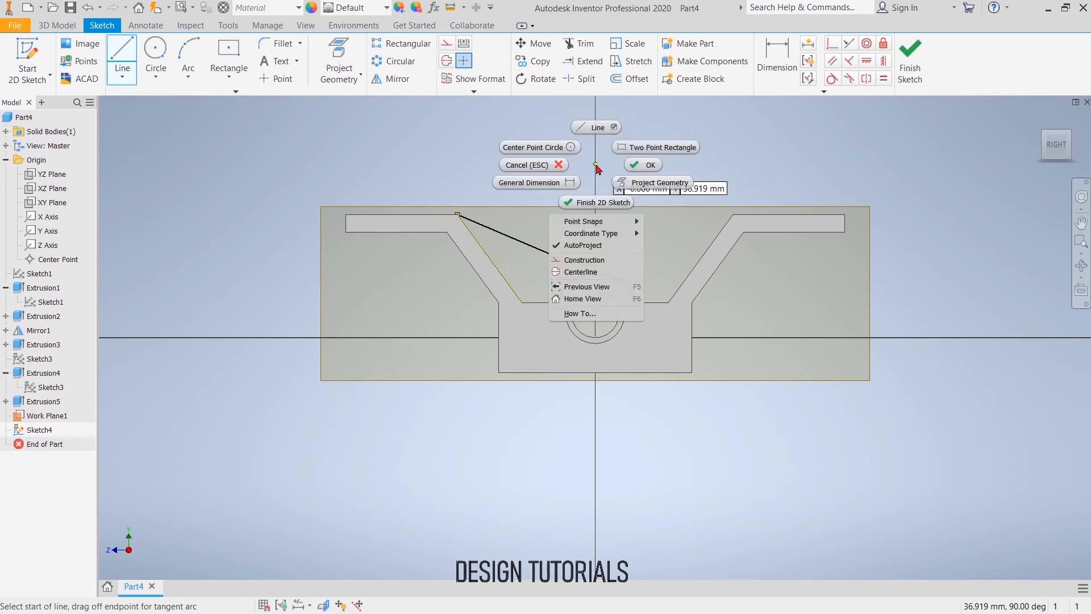
left_click(651, 166)
left_click(908, 65)
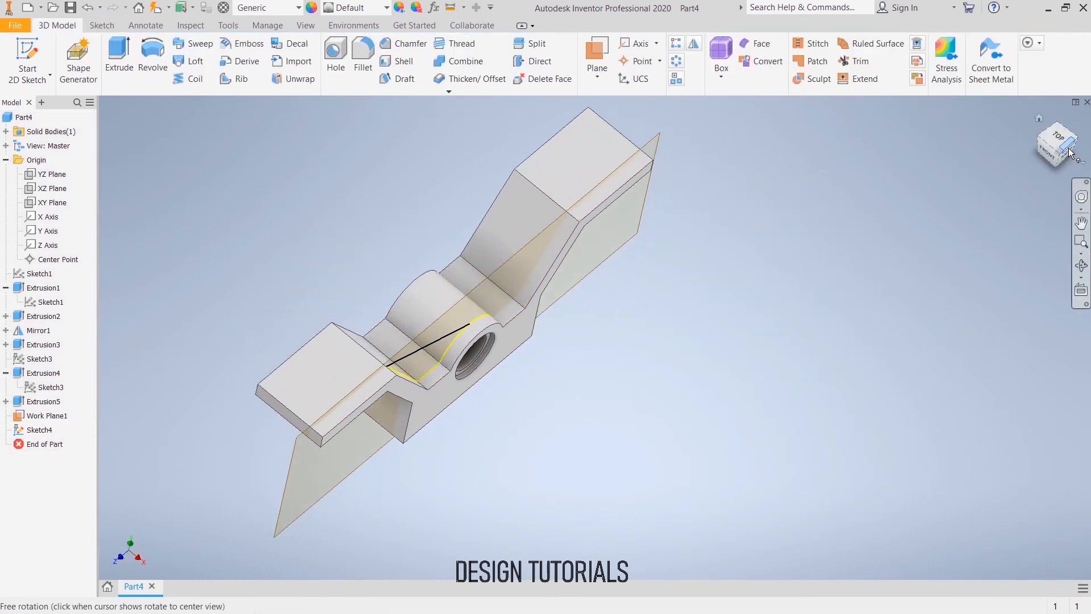
left_click(1071, 154)
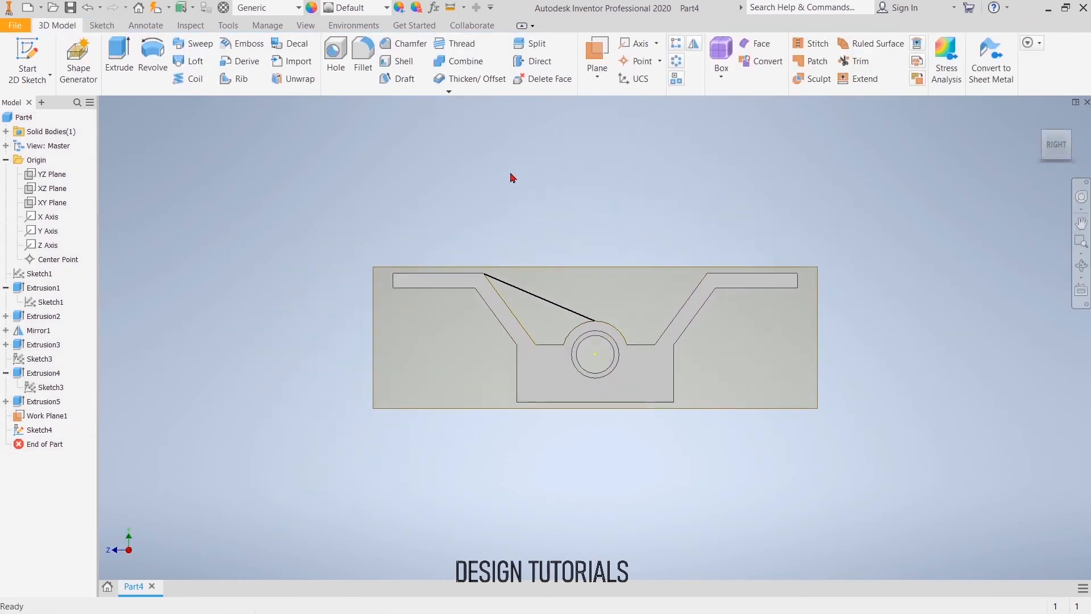
- Extrude the rib profile between the left arm and the boss 3.125 mm in the flipped direction, joined to the body
left_click(122, 53)
left_click(1039, 119)
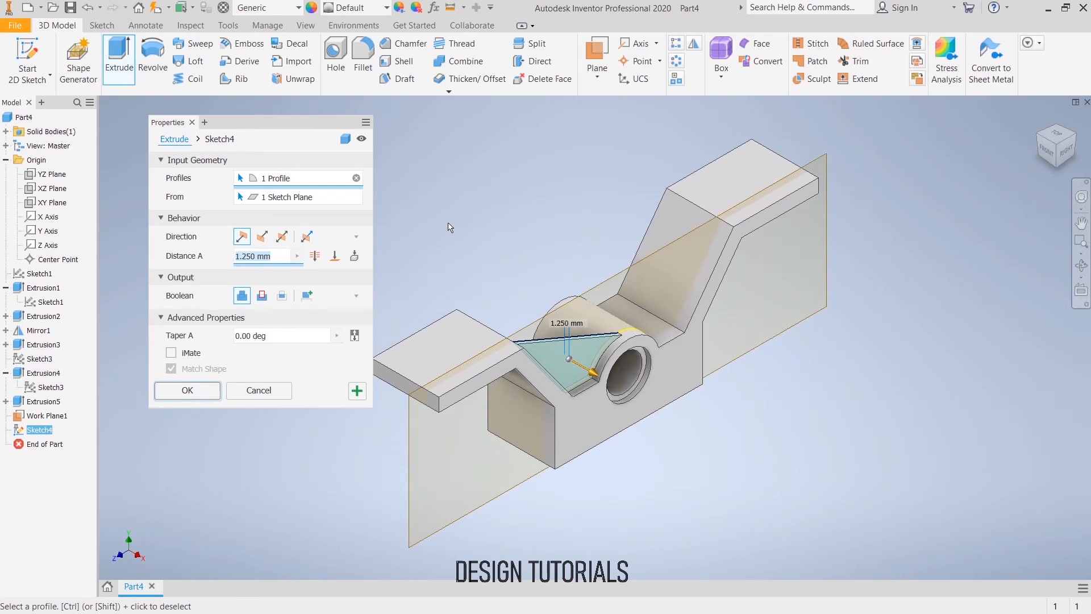
type("3.125")
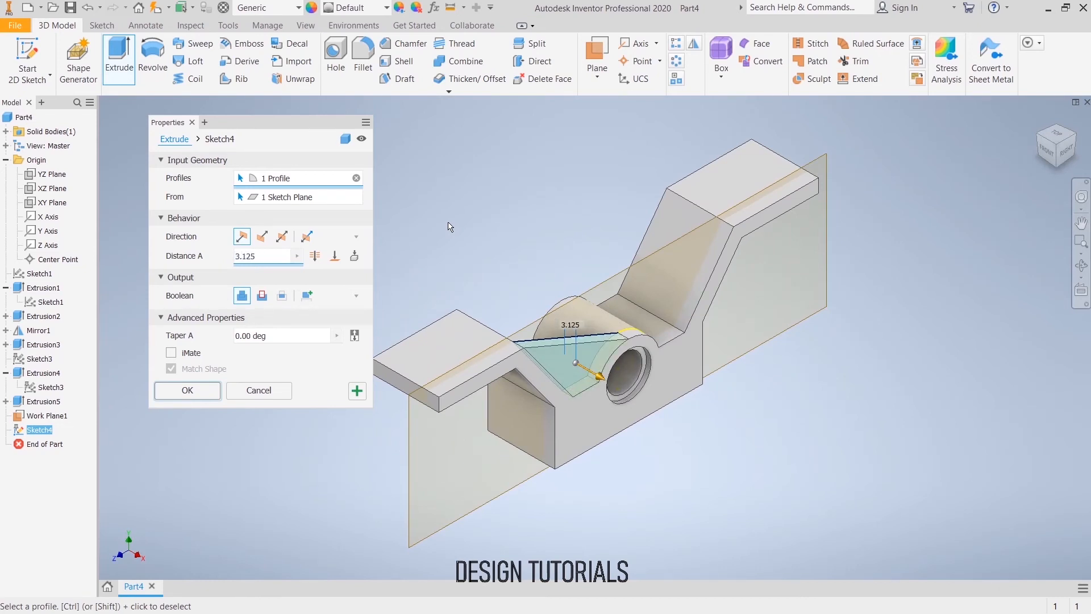
left_click(261, 243)
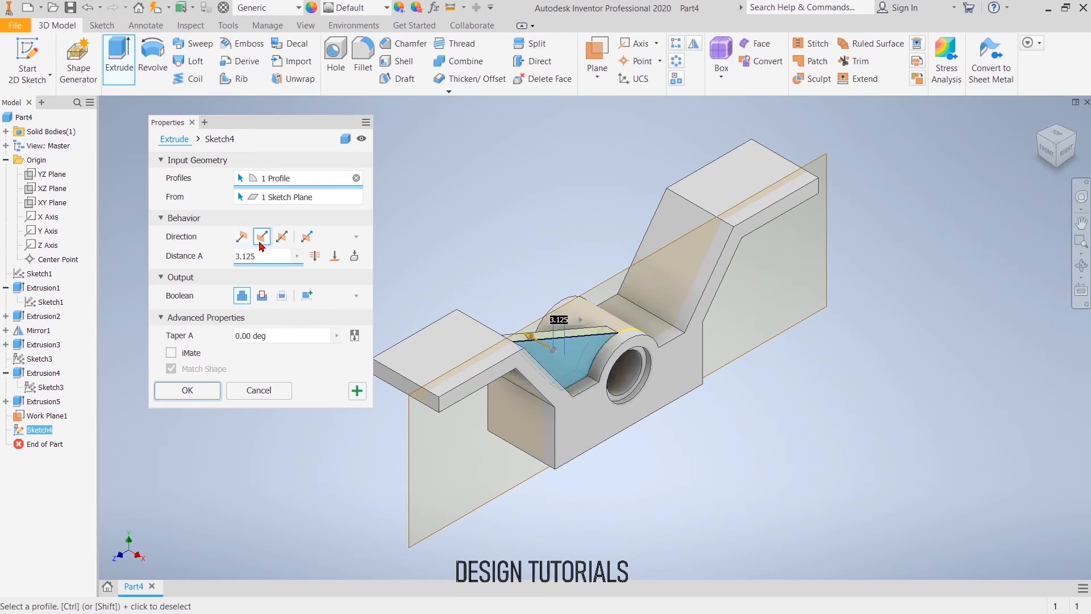
left_click(196, 397)
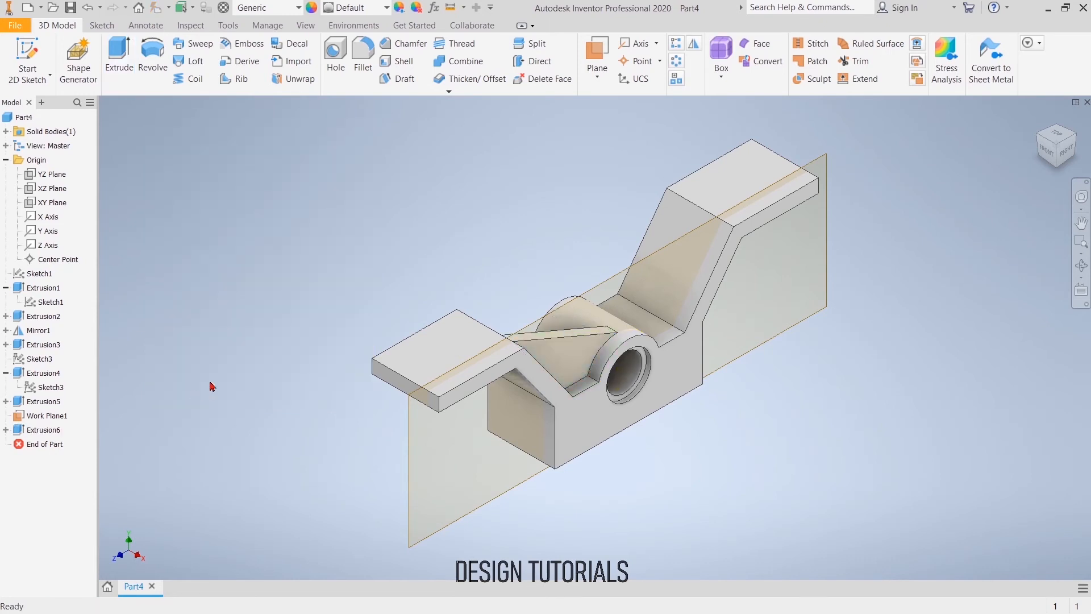
- Mirror the rib extrusion across the XY plane to the opposite arm
left_click(47, 435)
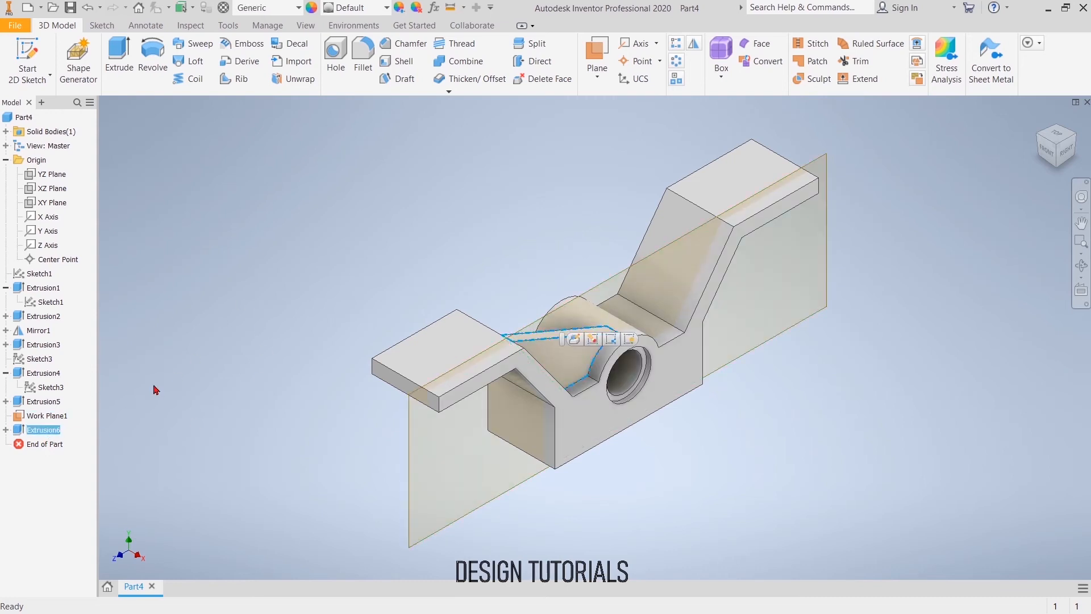
left_click(693, 43)
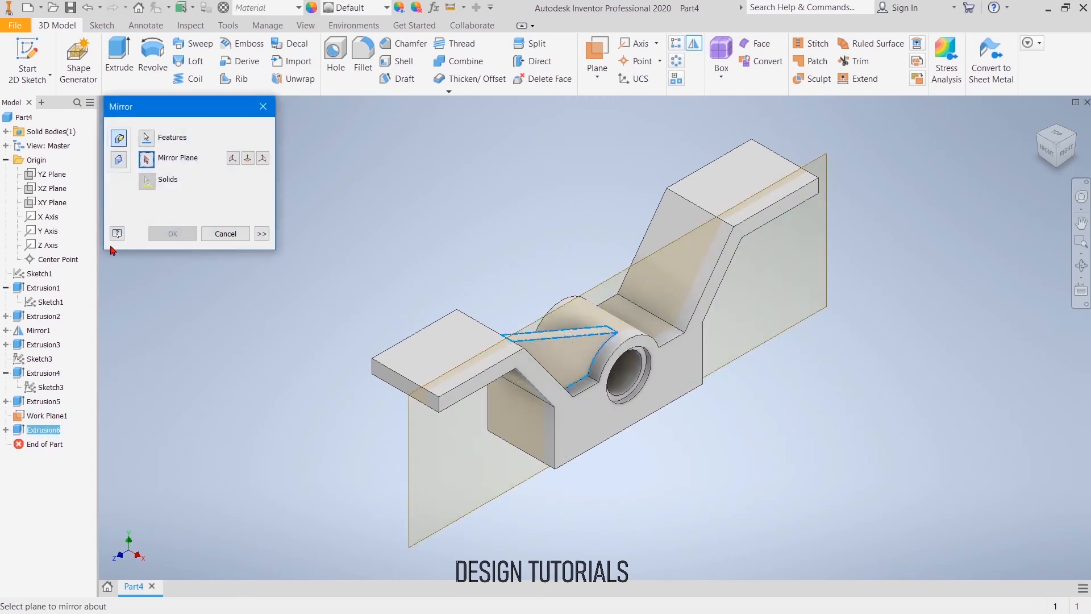
left_click(50, 203)
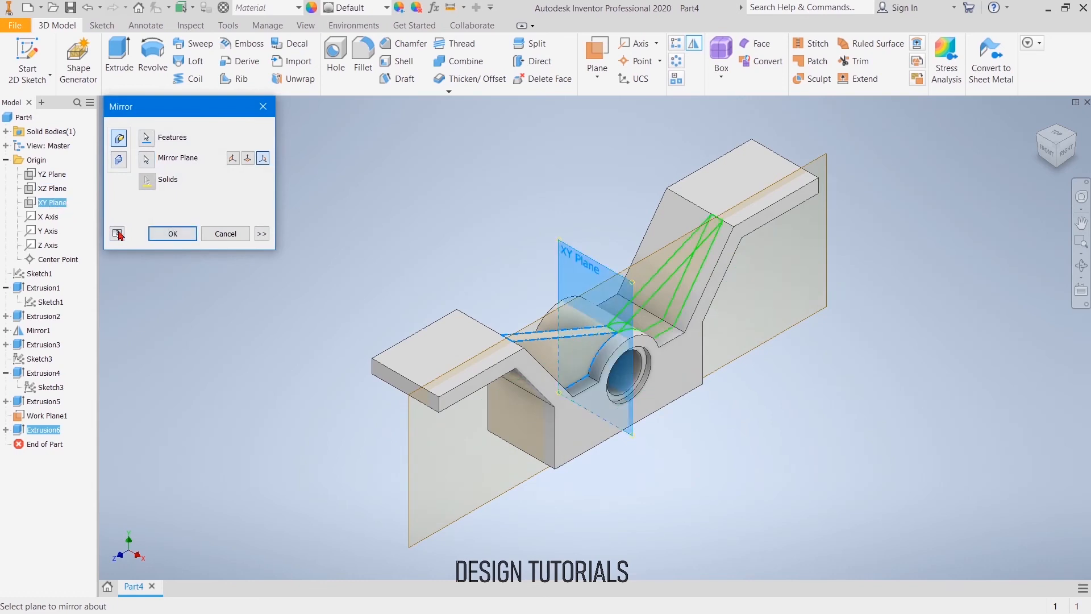
left_click(184, 235)
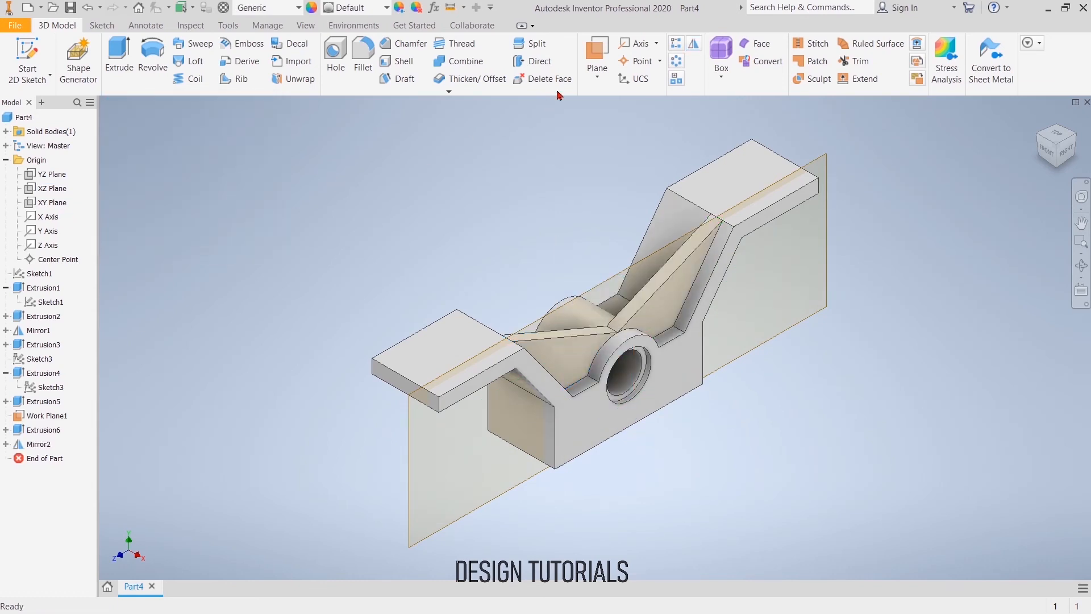
left_click(42, 416)
right_click(42, 416)
left_click(70, 454)
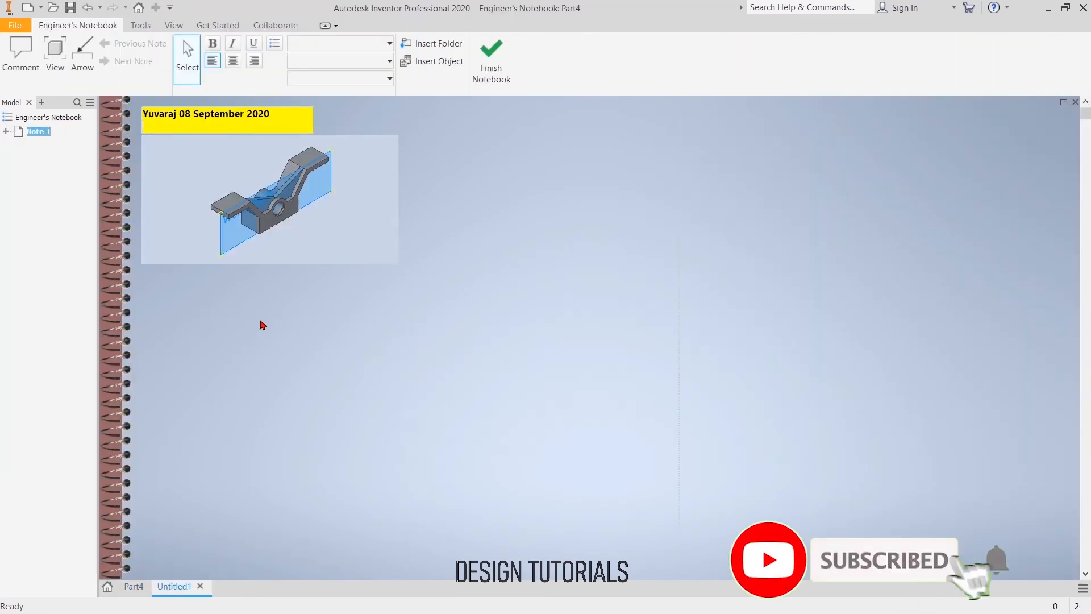
left_click(263, 329)
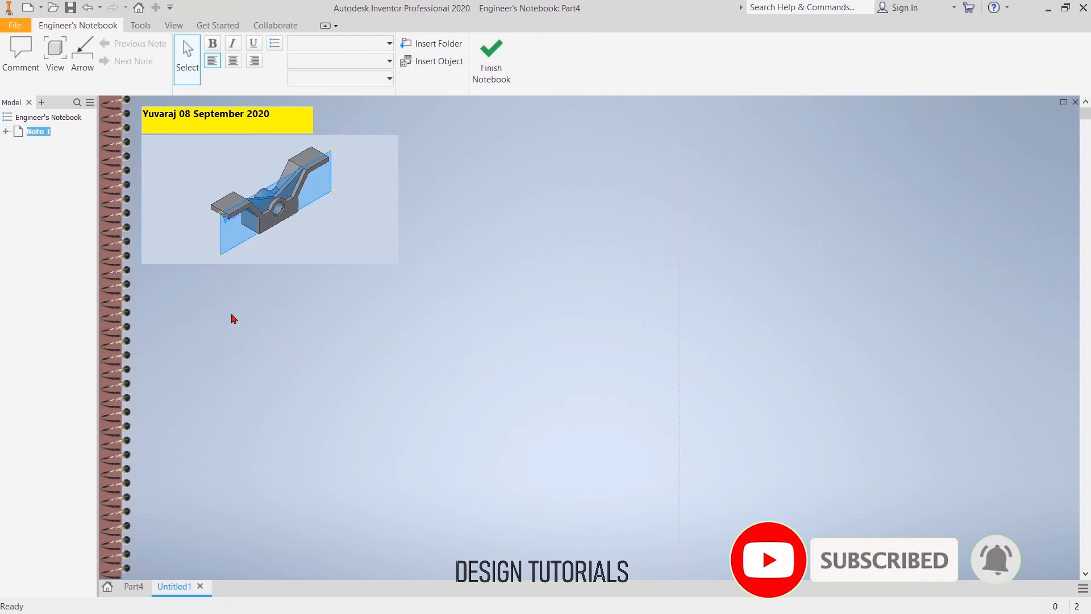
key("Delete")
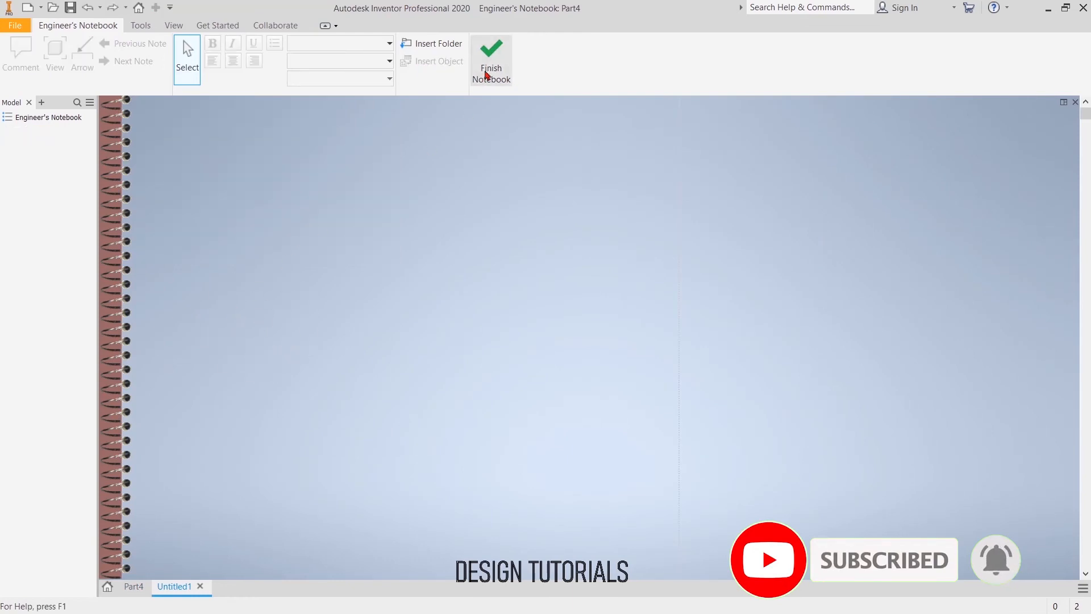
left_click(490, 71)
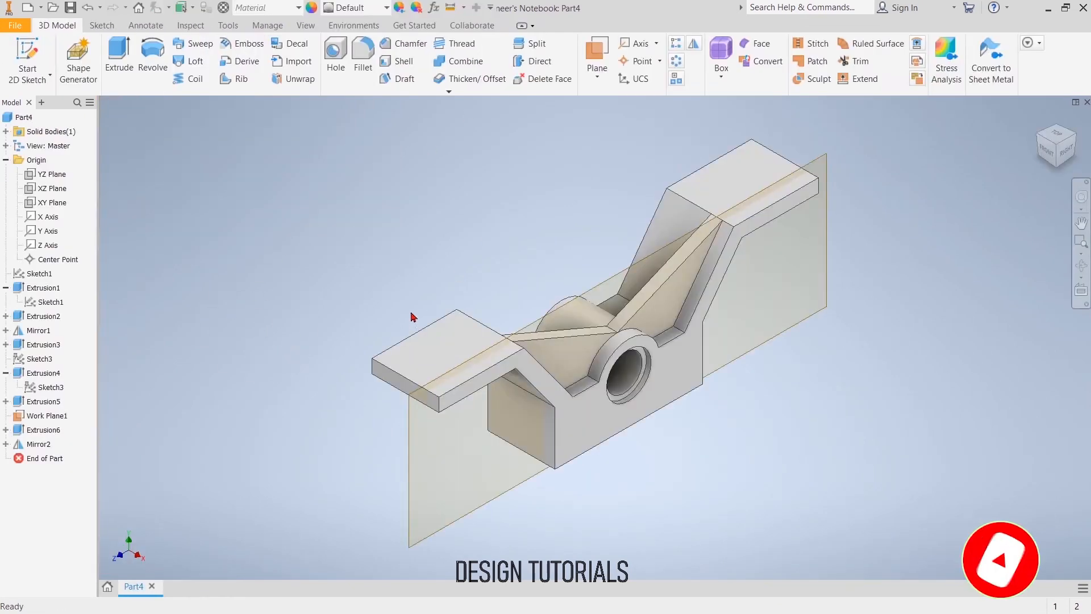
- Hide Work Plane1, the plane that holds the rib sketch
left_click(48, 416)
right_click(48, 418)
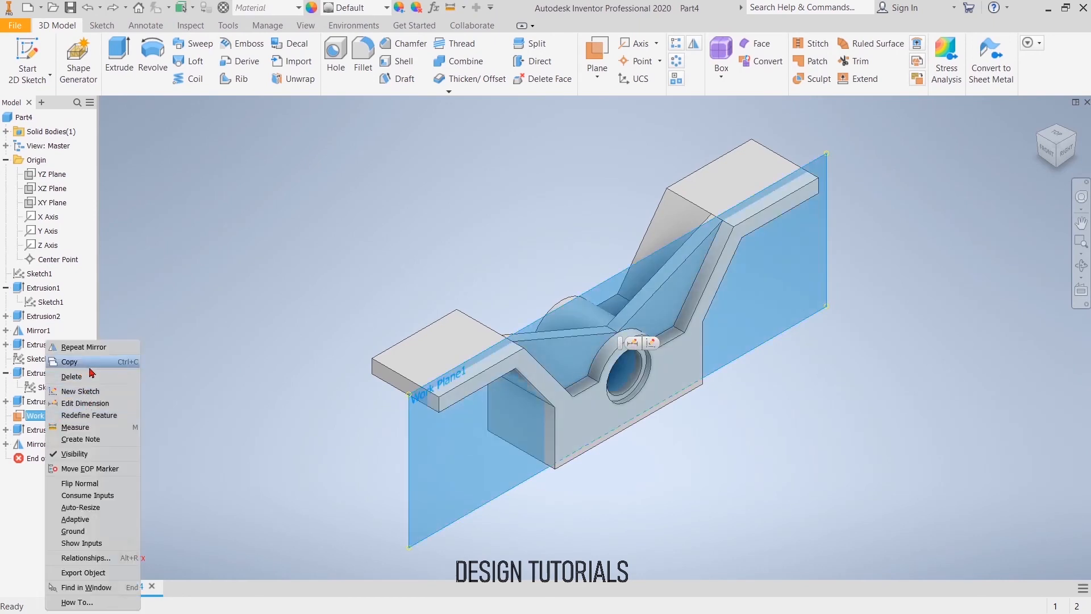
left_click(84, 453)
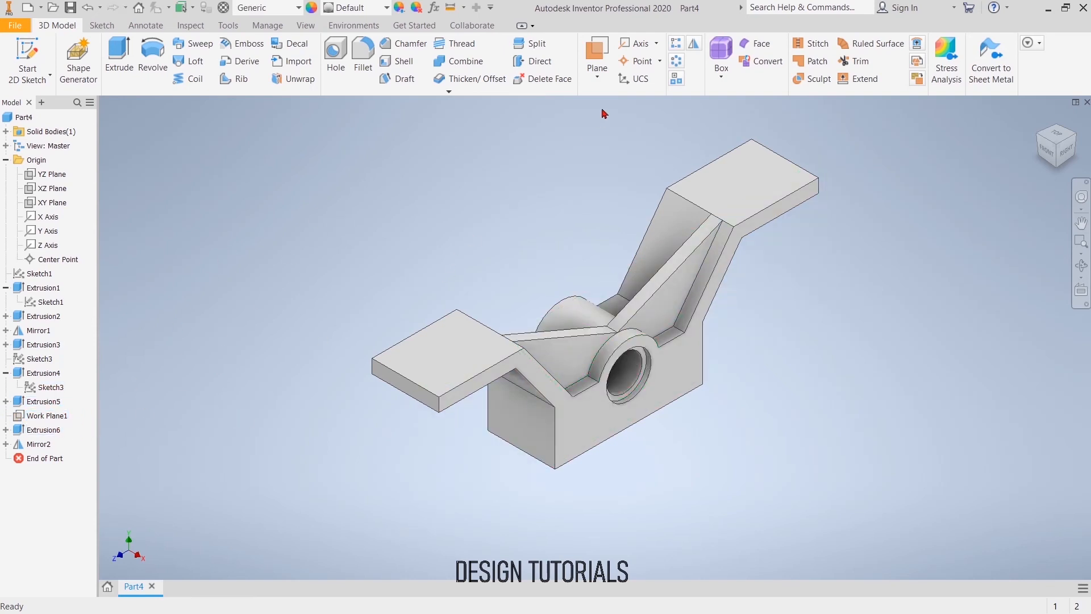
- Create a work plane offset -18.75/2 mm from the part's front face
left_click(597, 67)
left_click(617, 129)
left_click(673, 391)
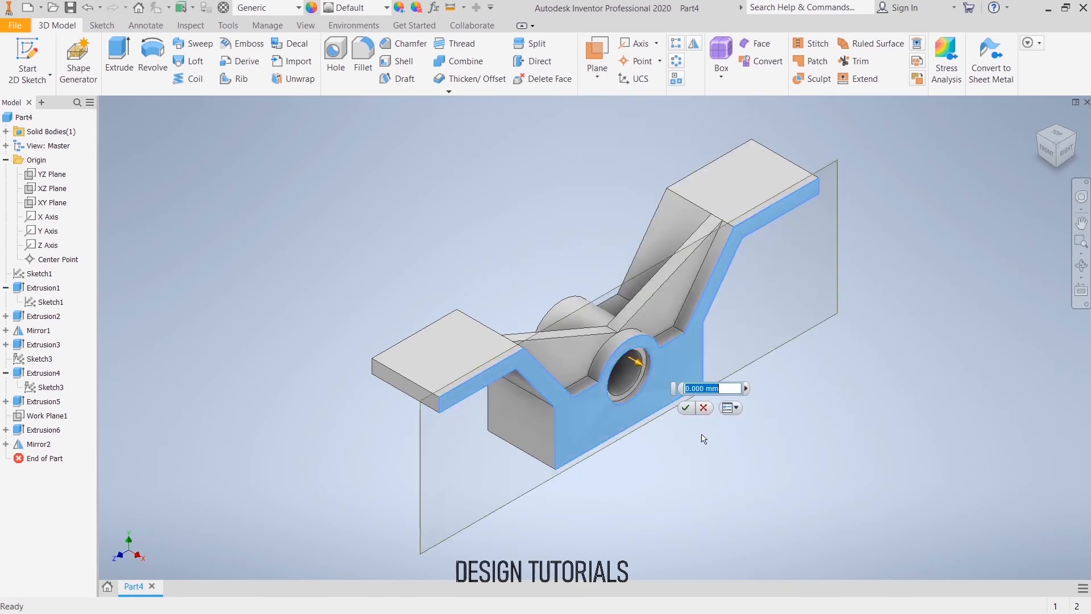
type("-18.")
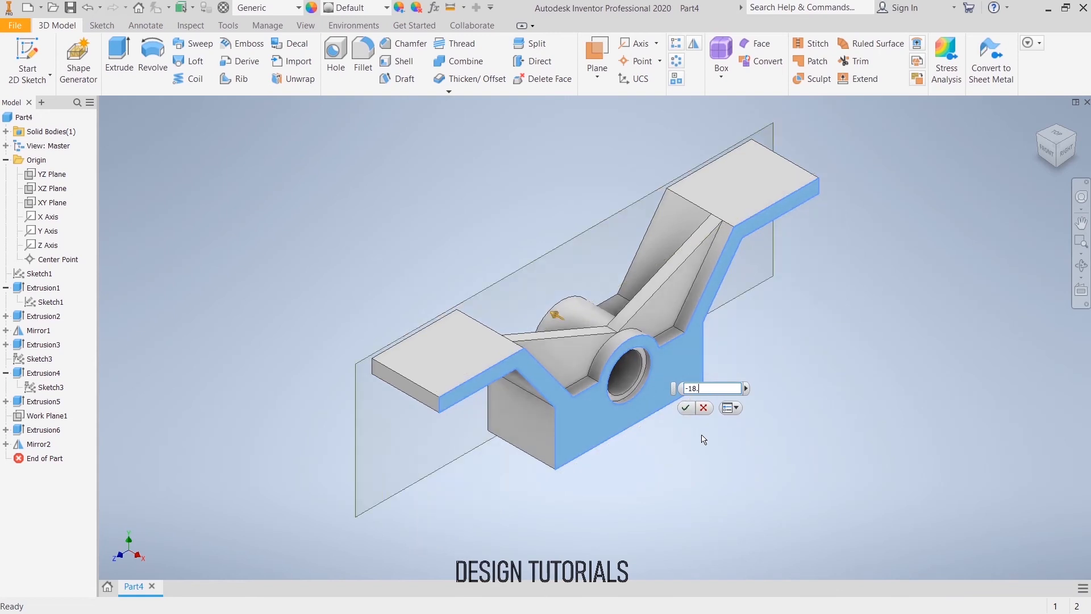
type("75/2")
key("Return")
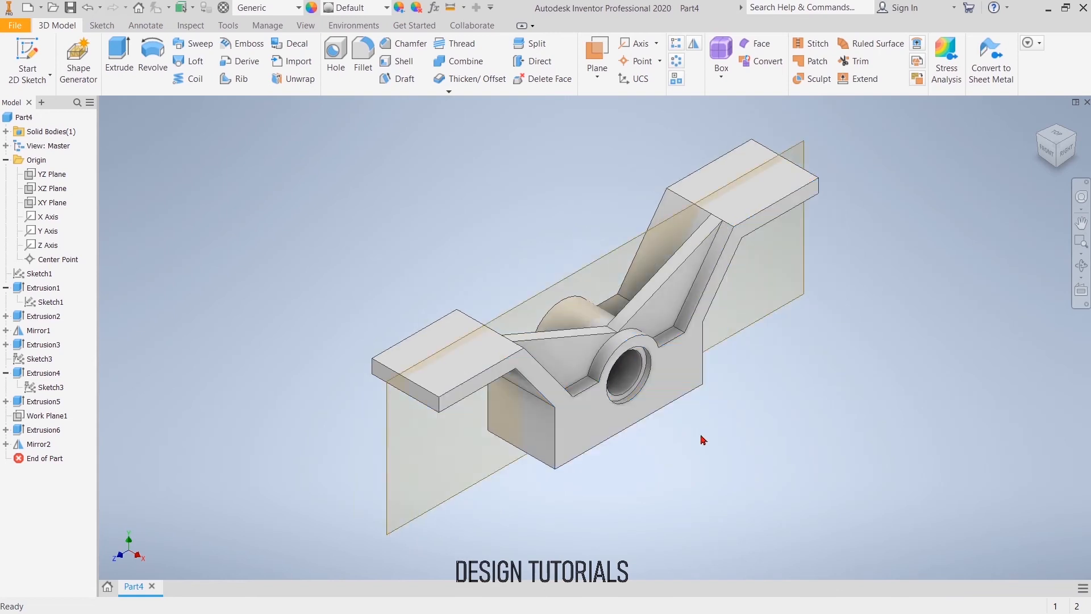
- Mirror the rib extrusion and its mirrored copy about the mid-depth work plane, Work Plane2
left_click(35, 444)
left_click(694, 43)
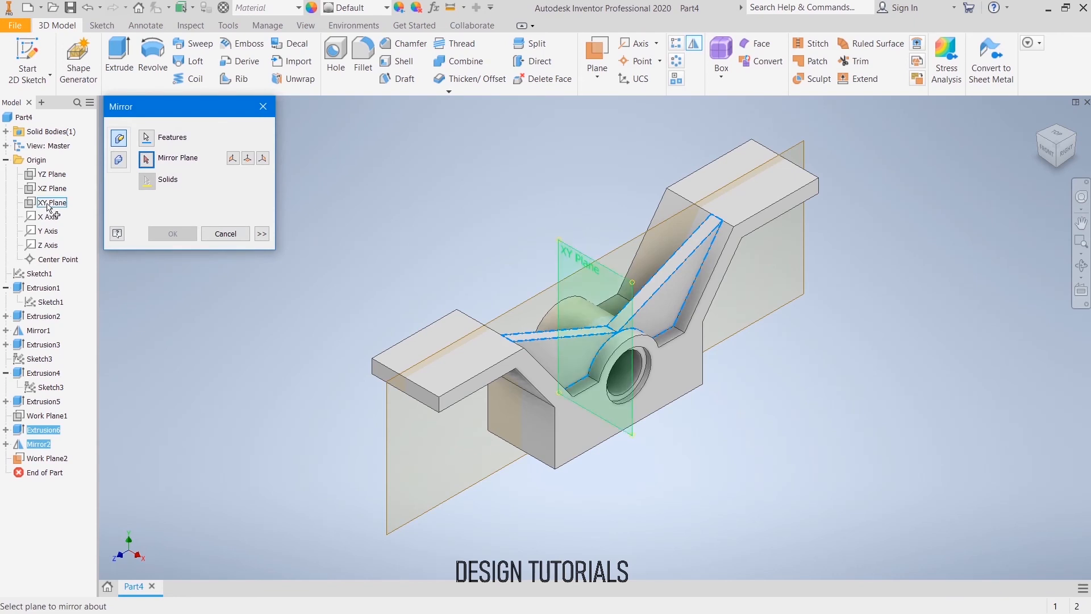
left_click(424, 364)
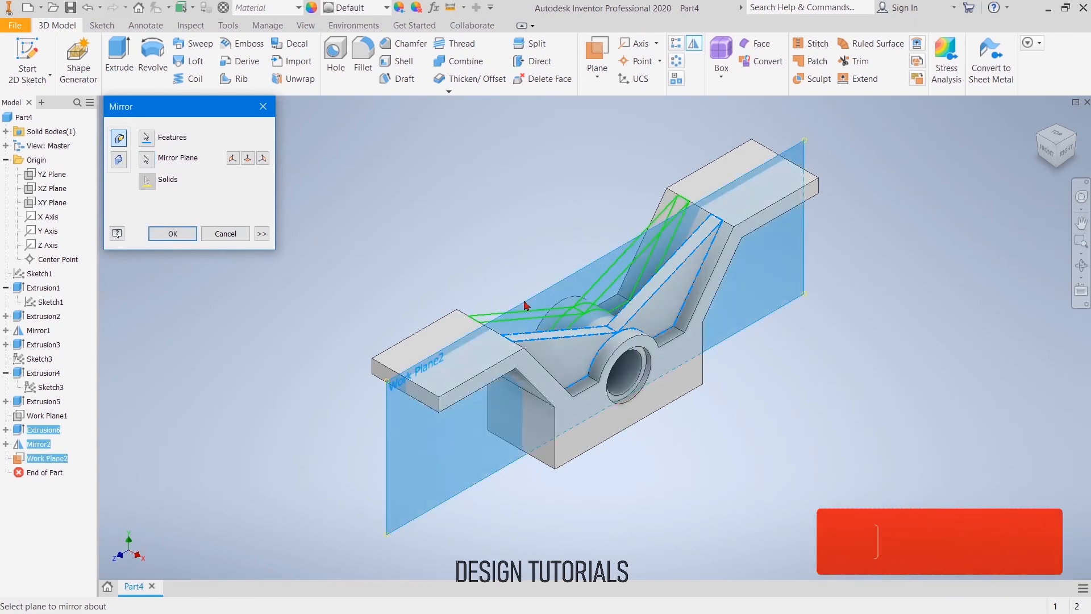